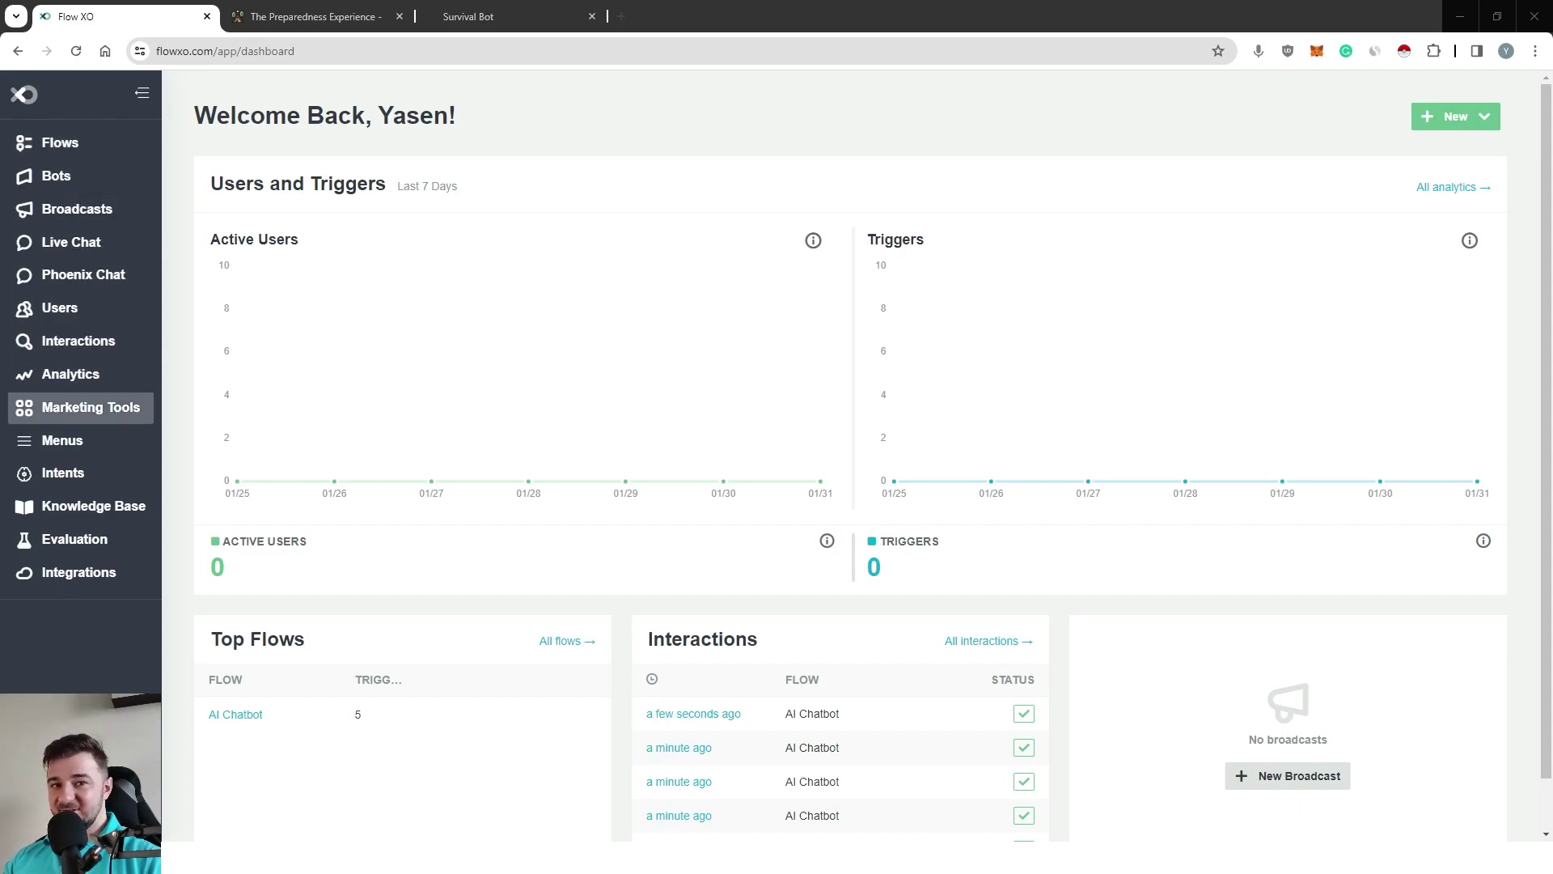
Open the AI Chatbot flow from Flows and toggle it off and back on.
click(61, 146)
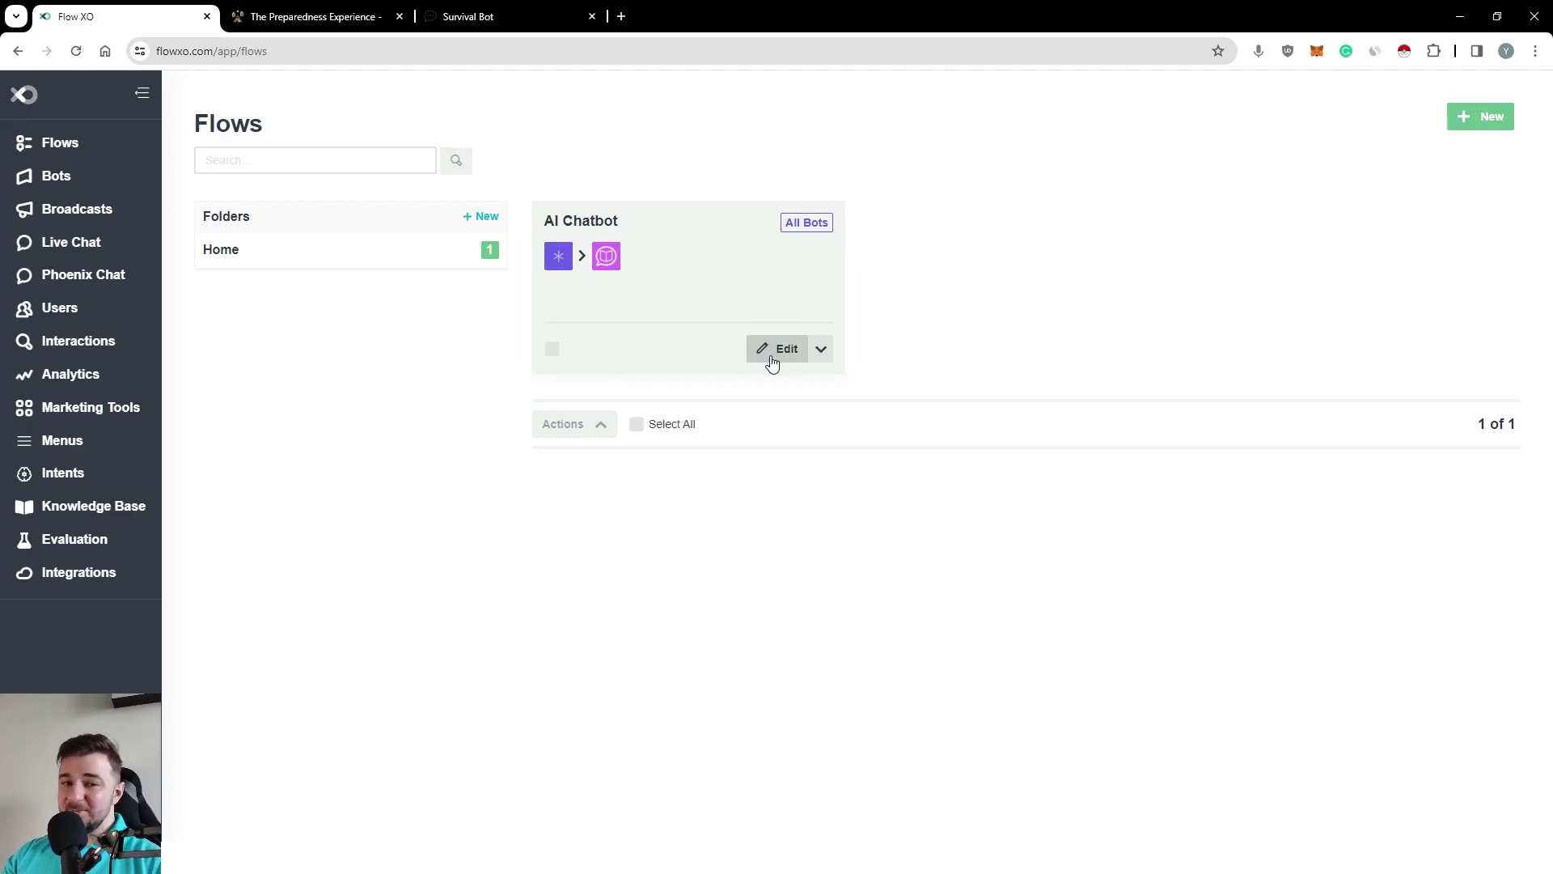
click(772, 356)
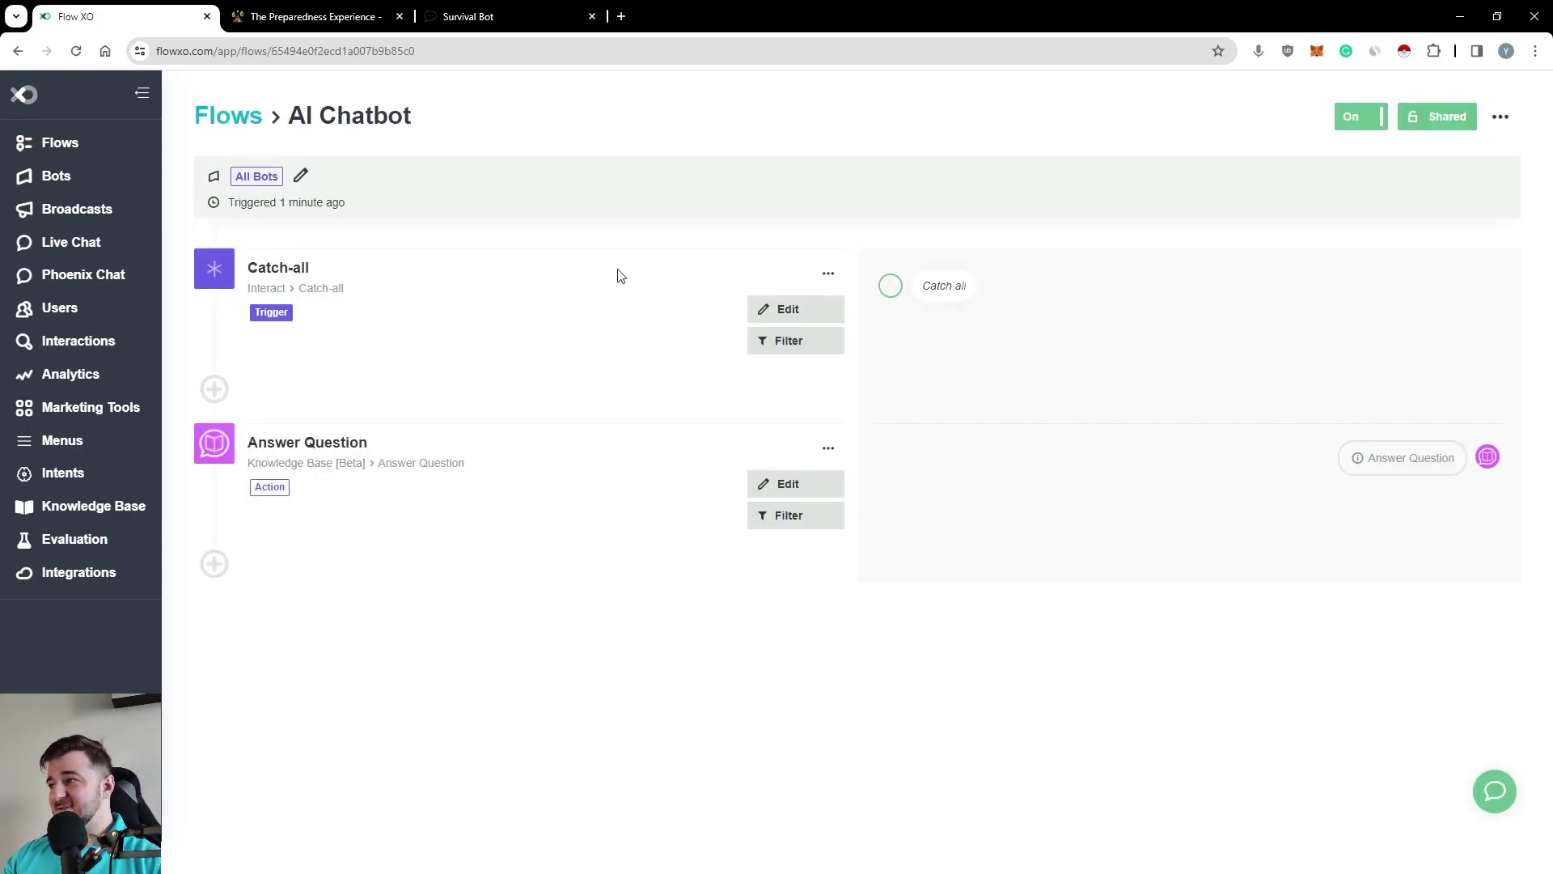
click(1348, 121)
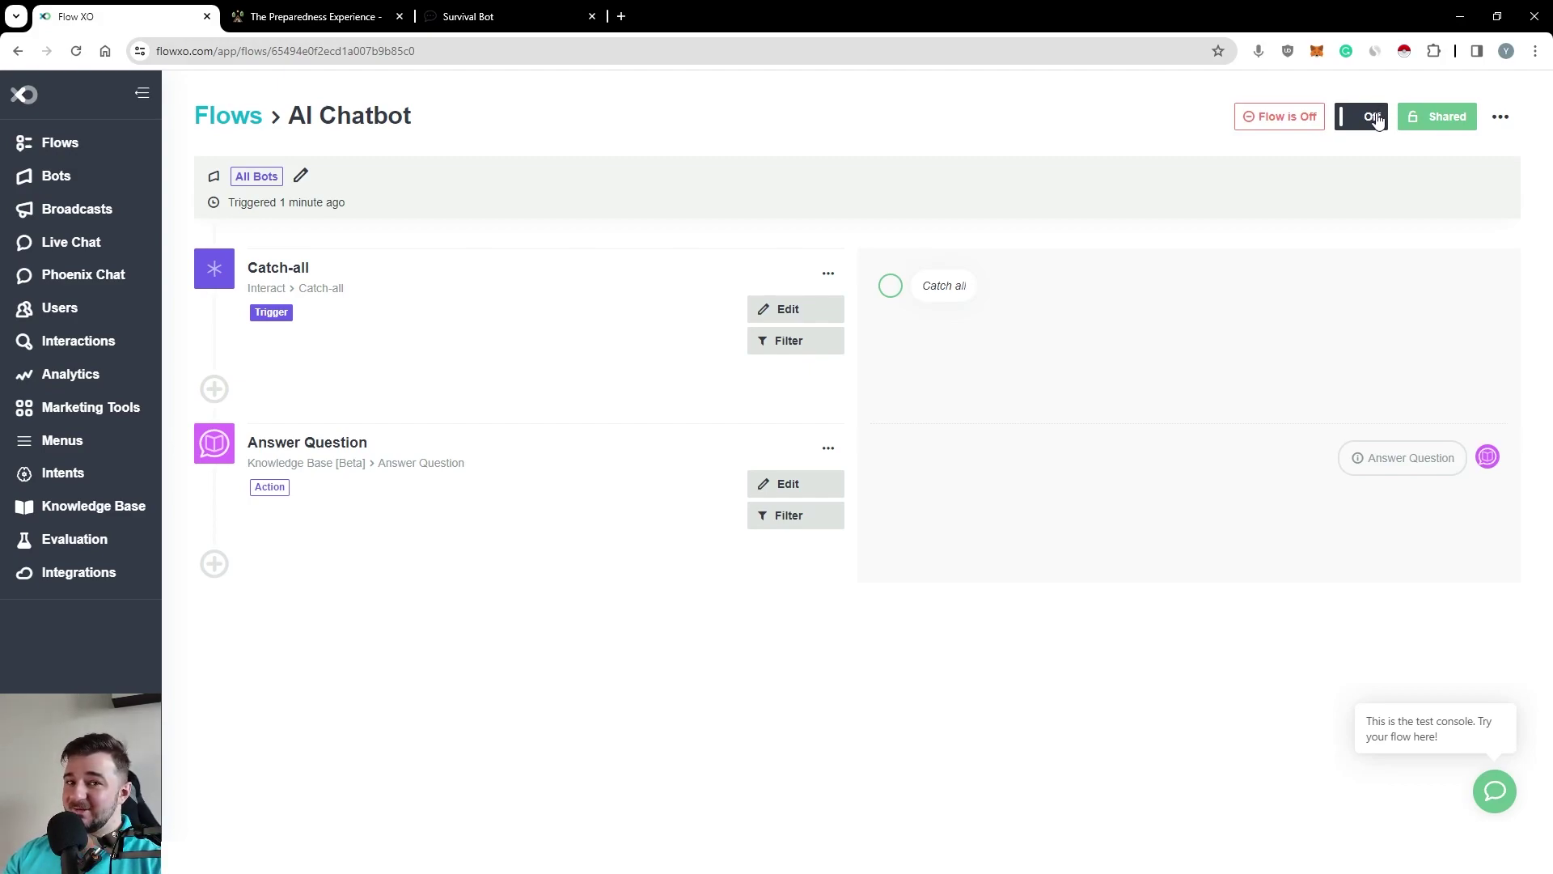
click(1375, 120)
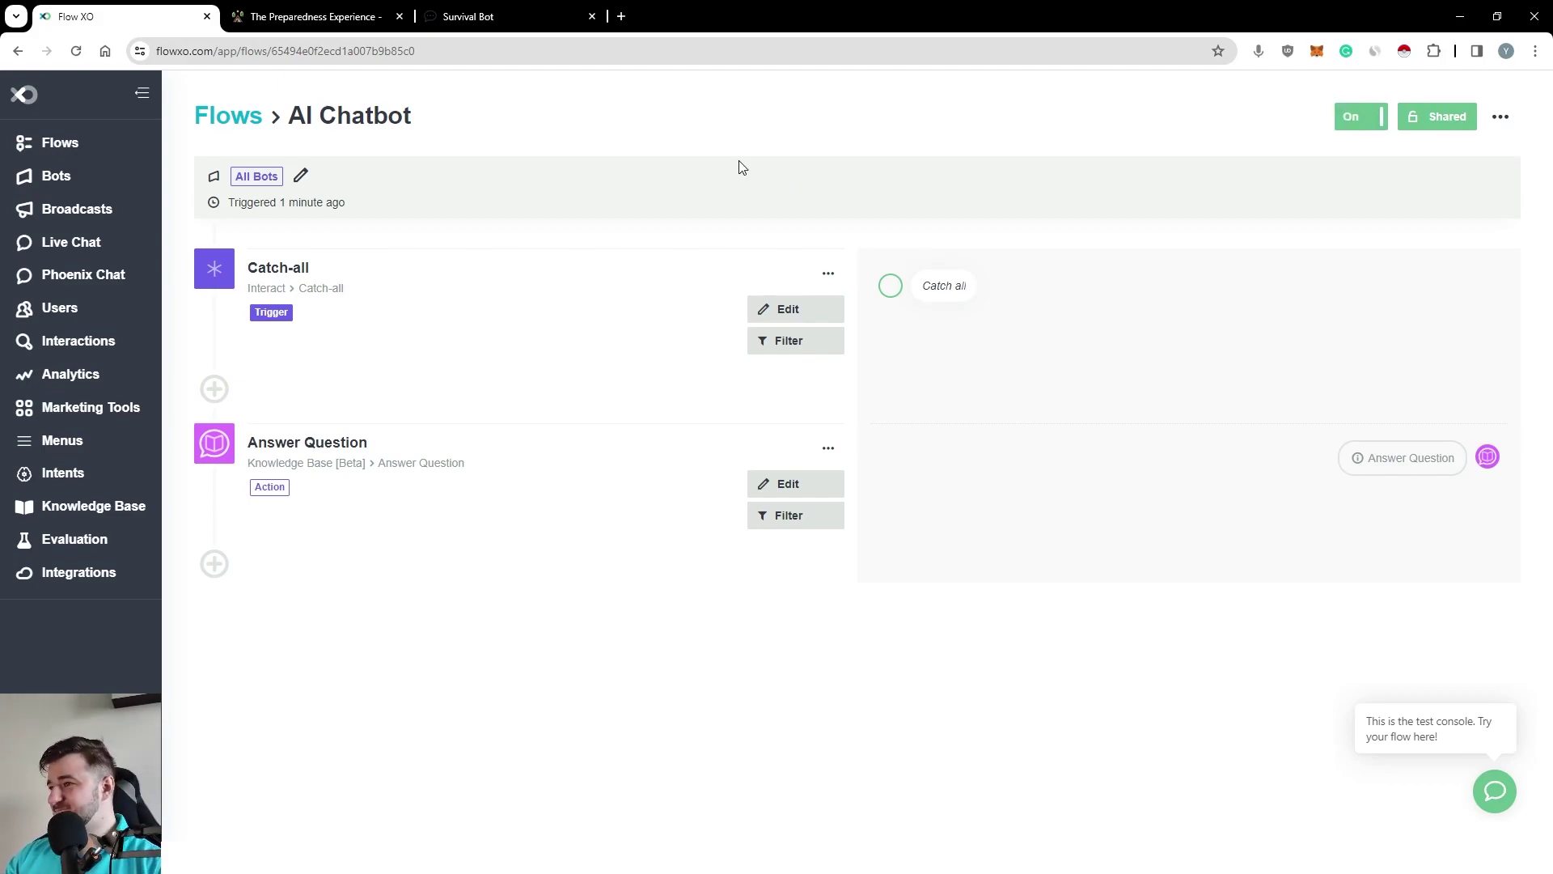
Dismiss the new-bot platform dialog and open Survival Bot's Test & Distribute page.
click(82, 178)
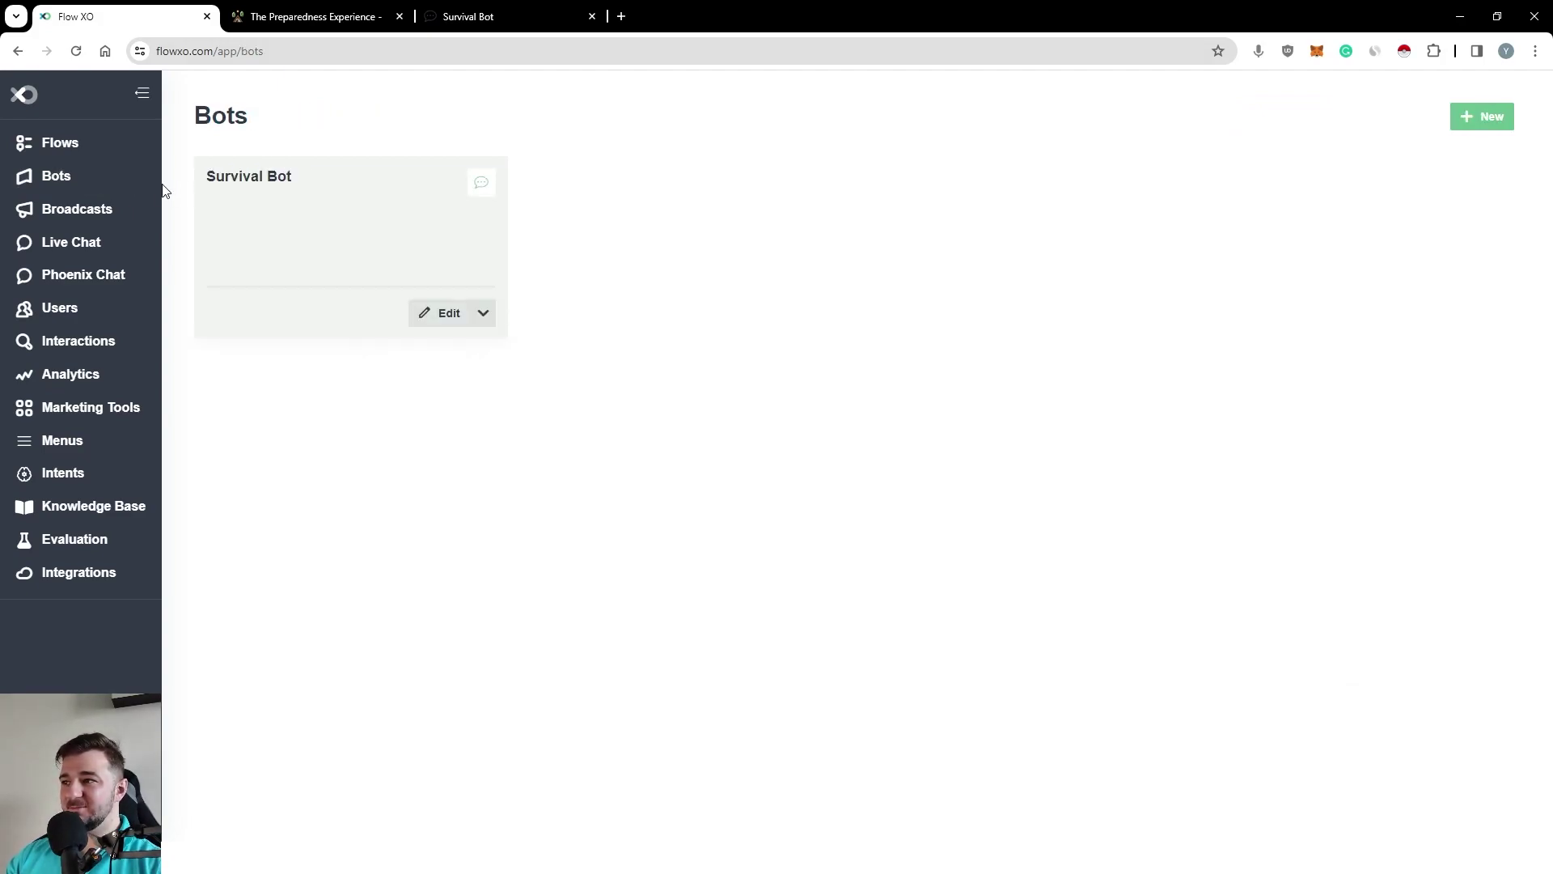
click(1475, 128)
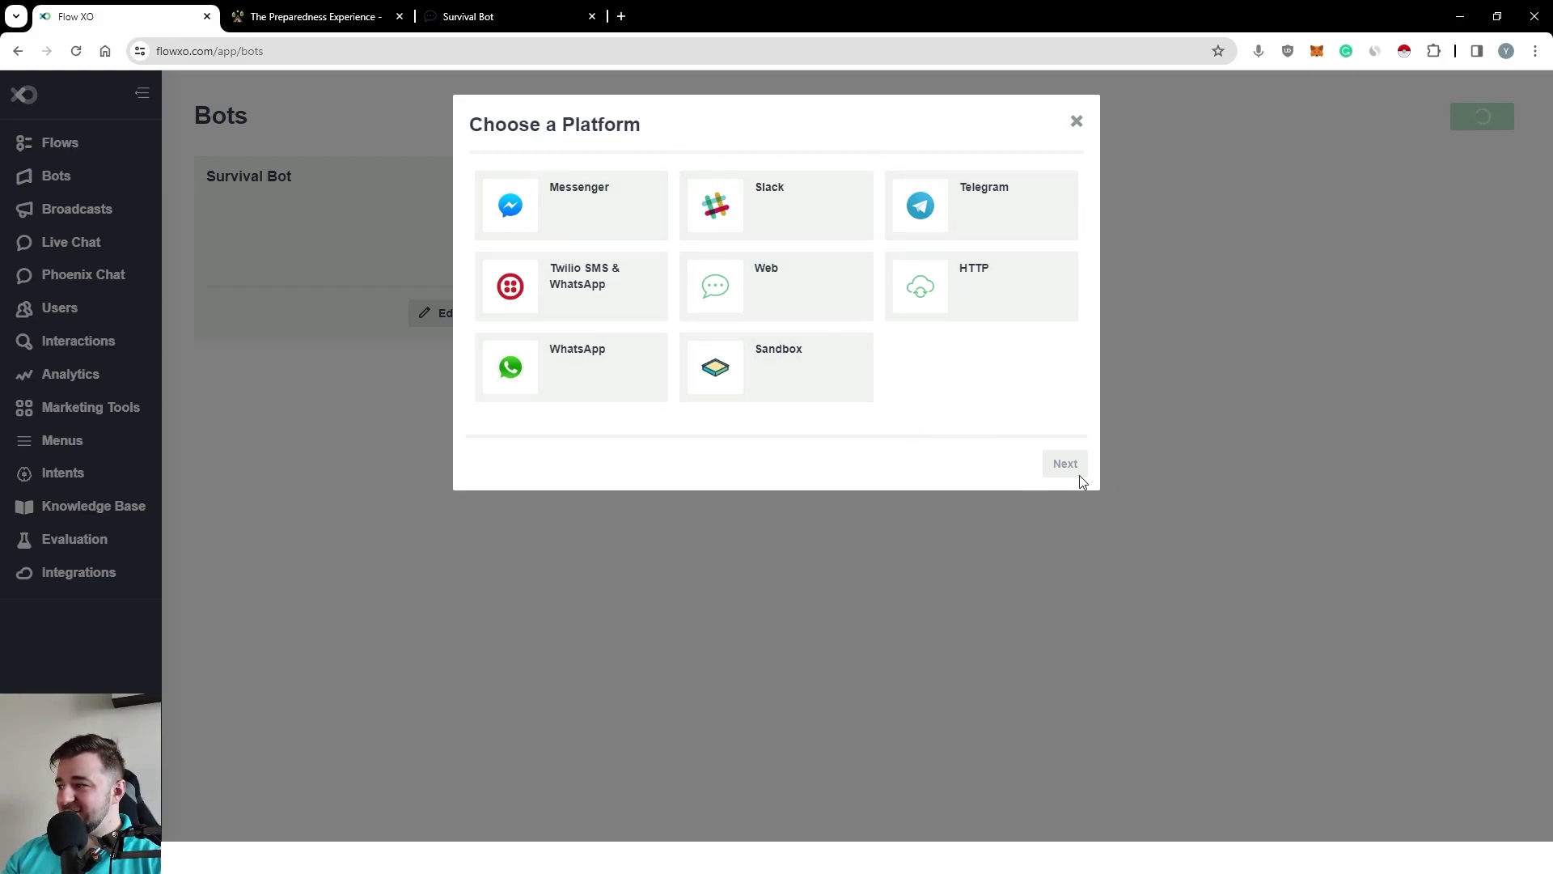
click(1079, 117)
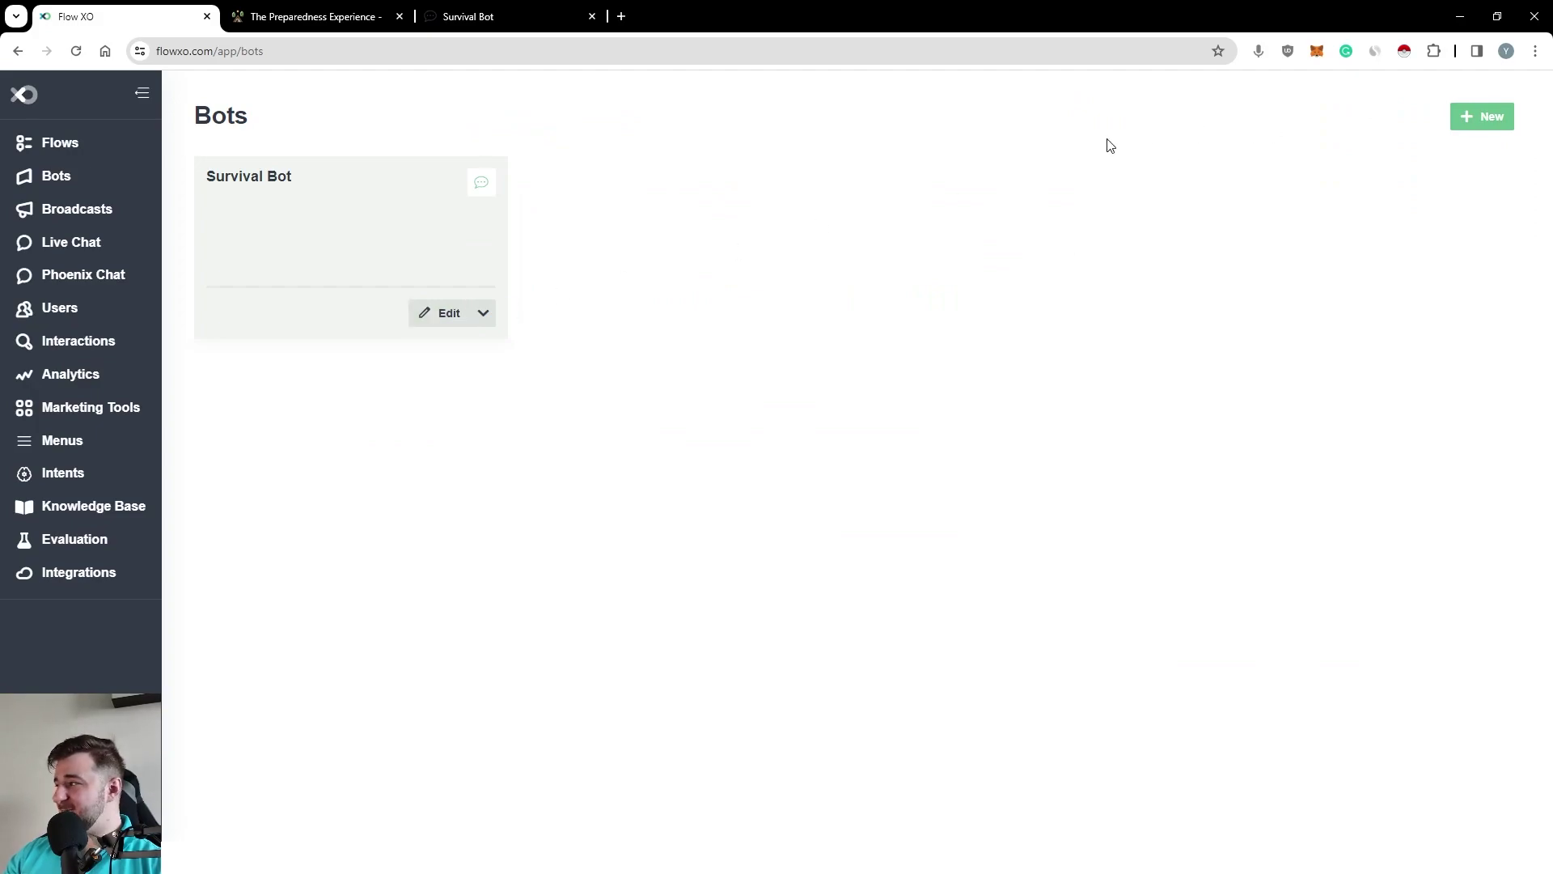
click(455, 318)
scroll(846, 589, down, 8)
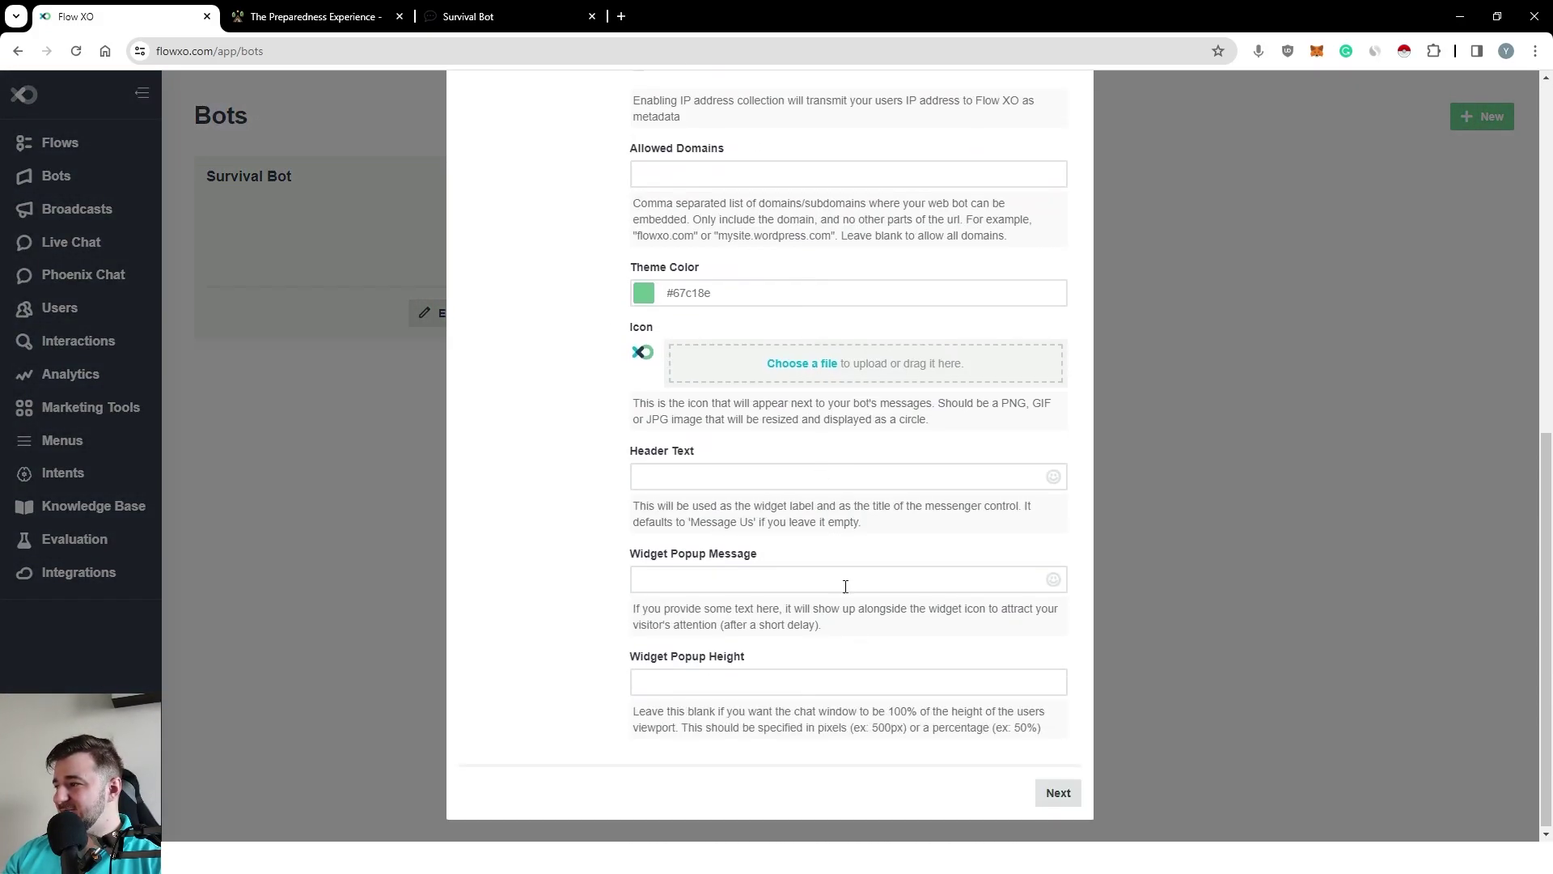
click(1056, 790)
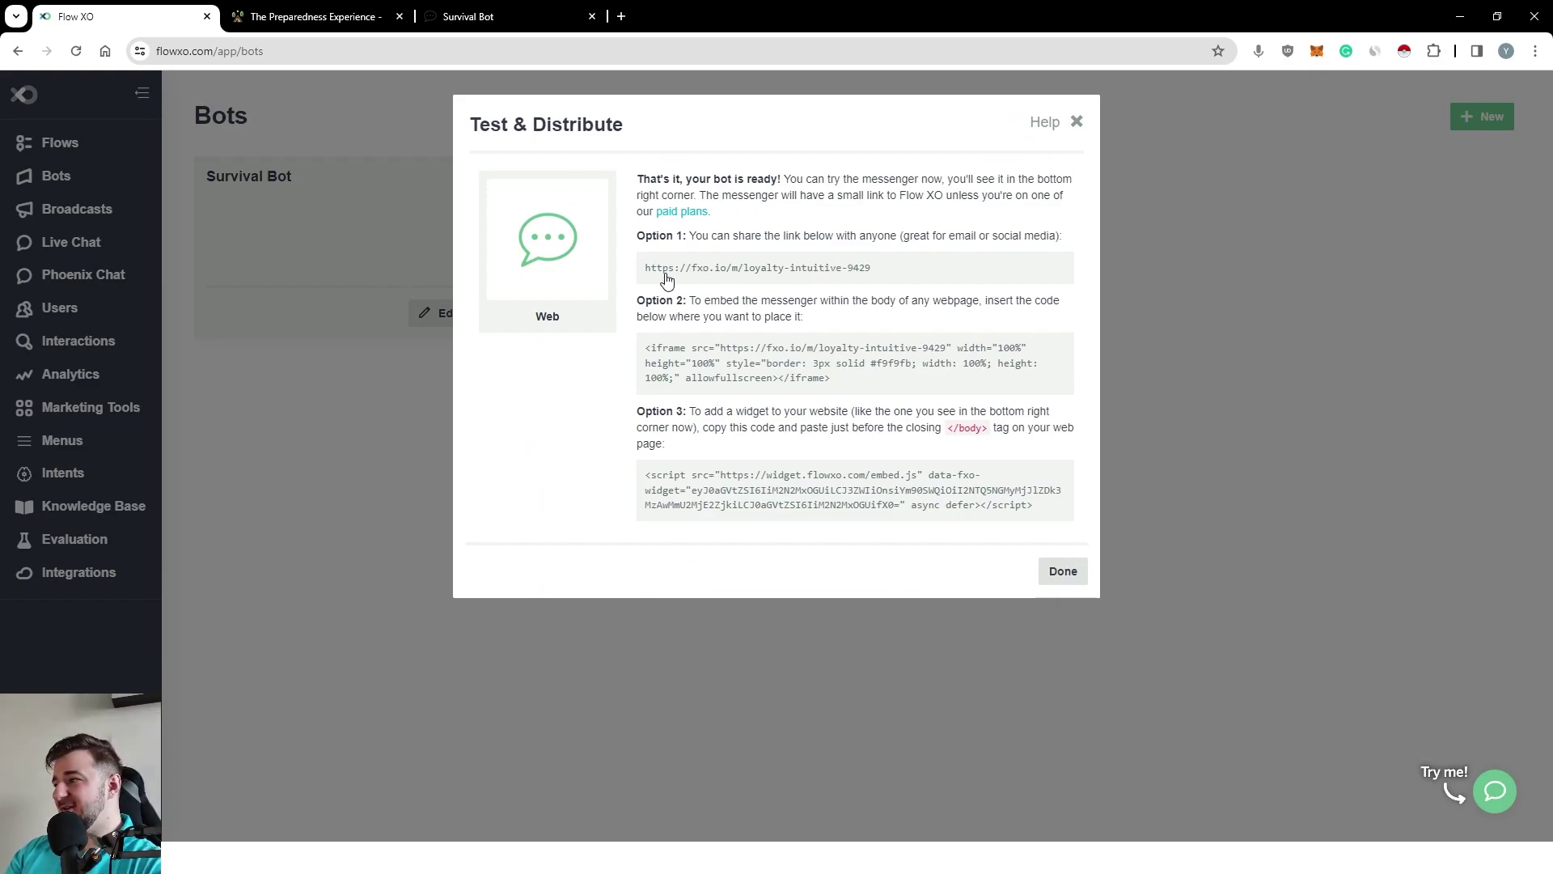
Create a new Web bot, entering 'Survival' in its name field.
click(1076, 123)
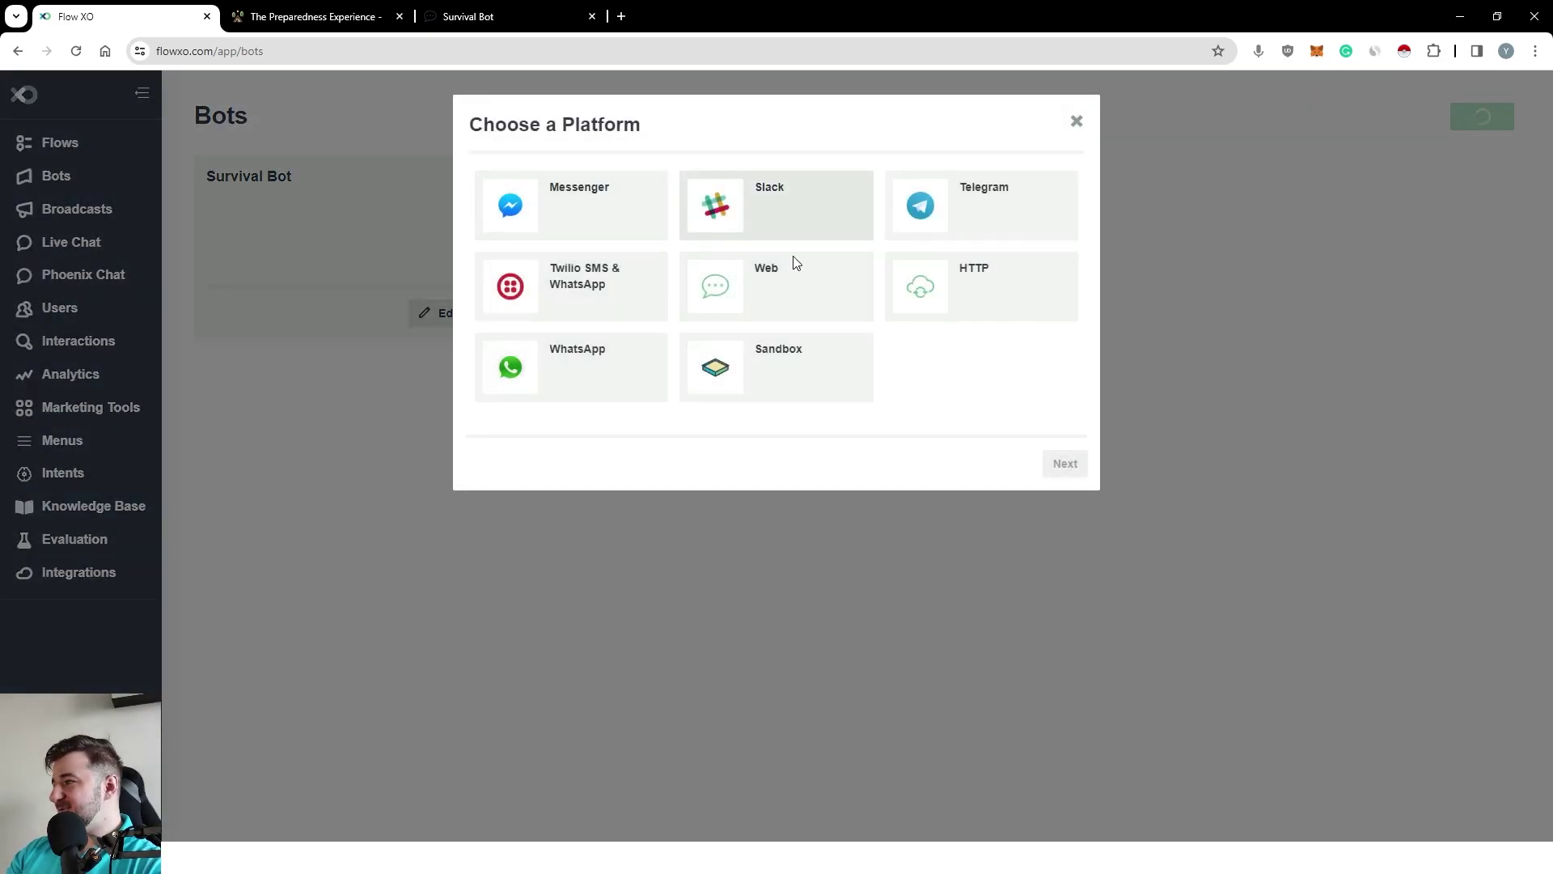
click(780, 288)
click(703, 280)
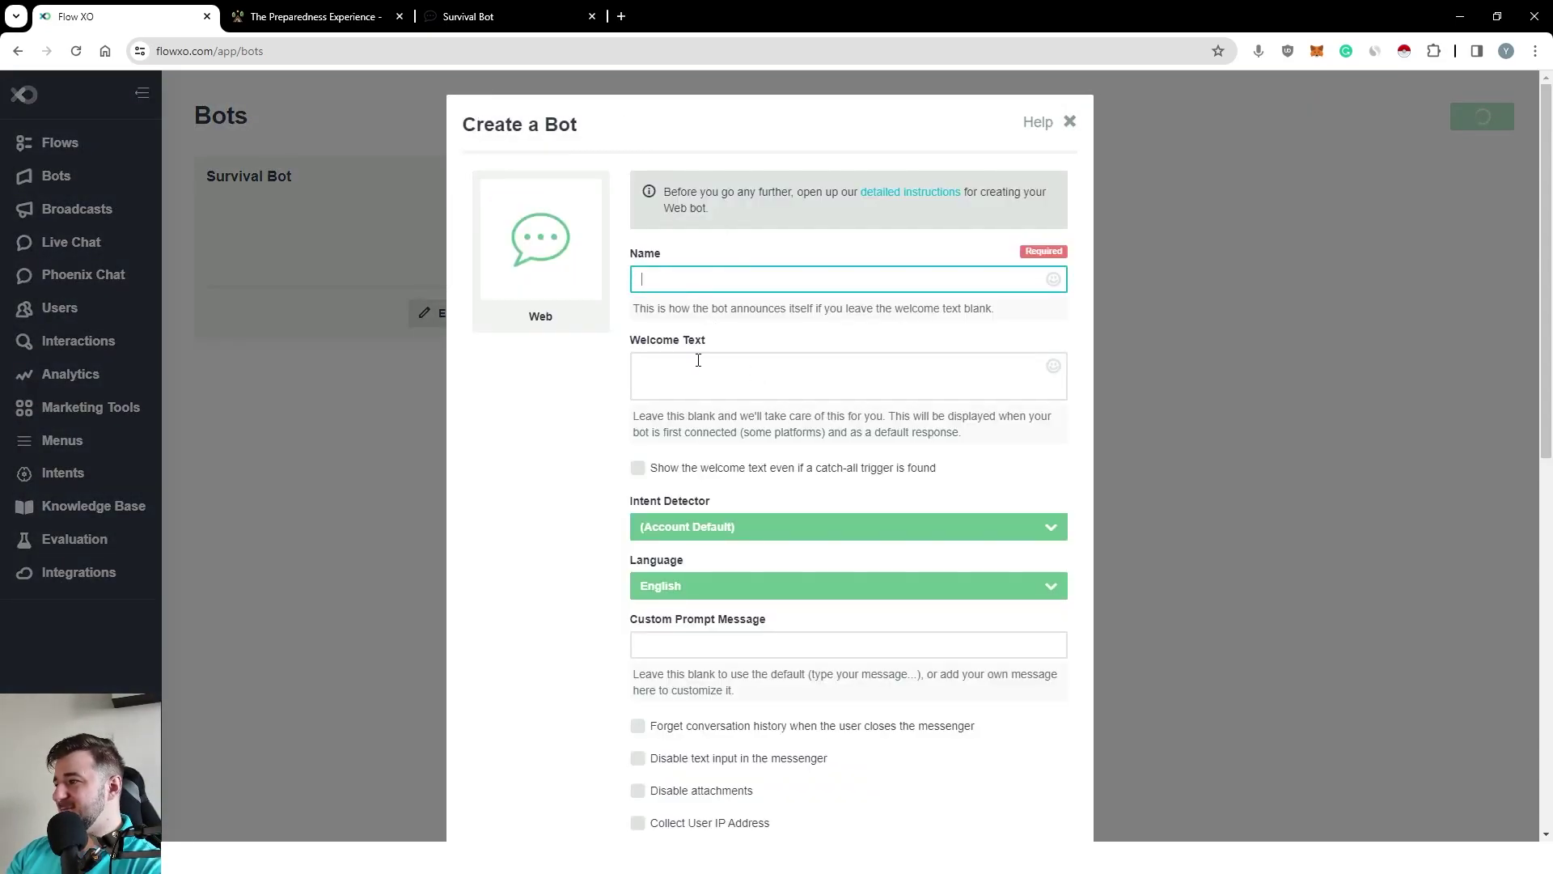
text(Survival)
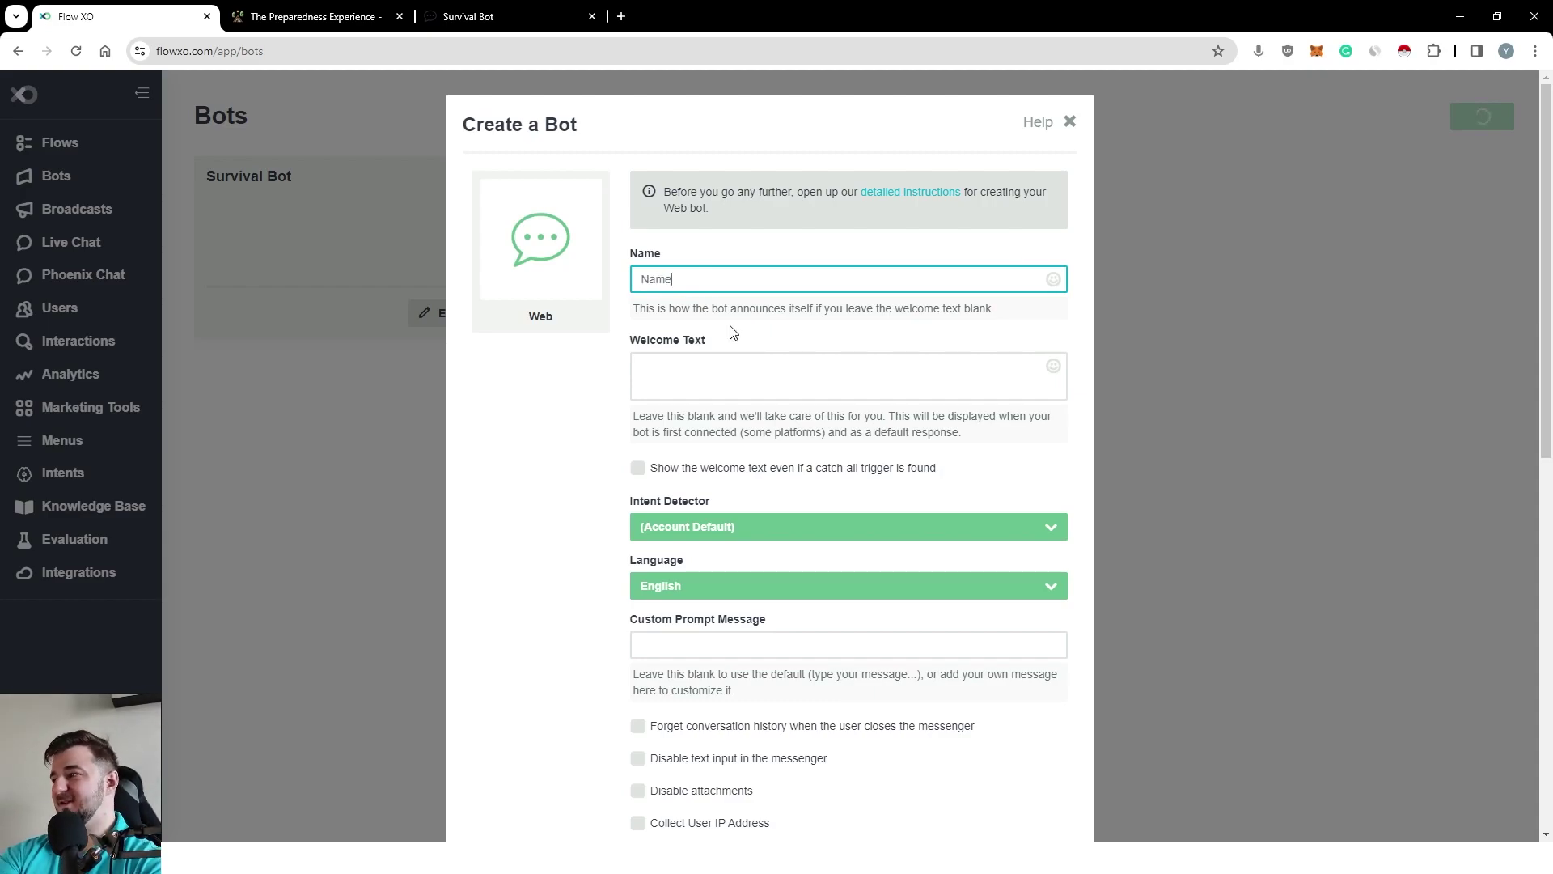
scroll(746, 361, down, 10)
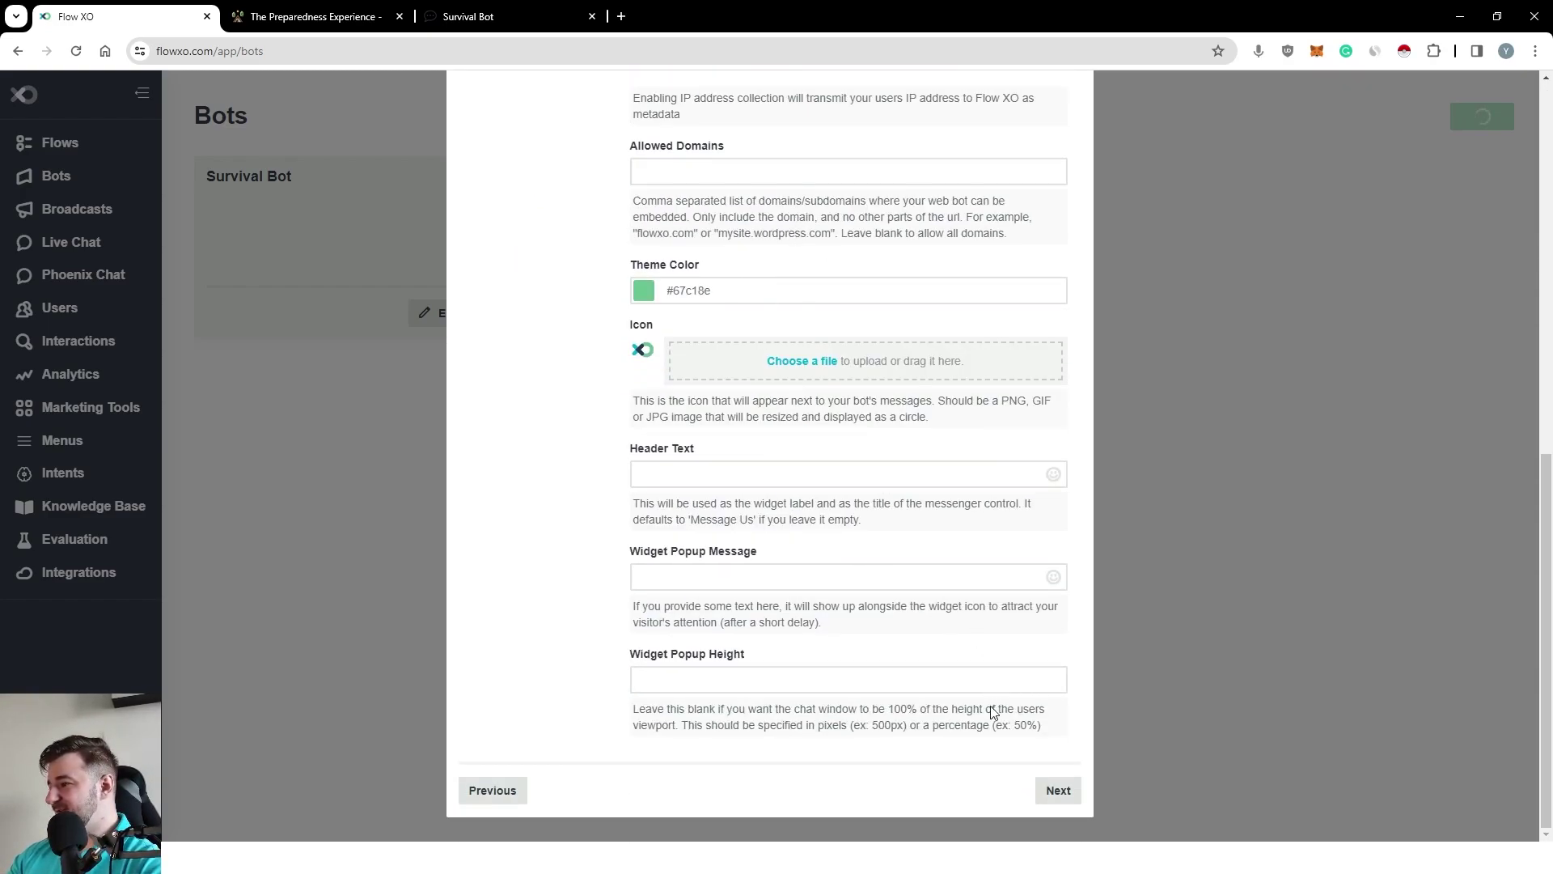
click(1065, 790)
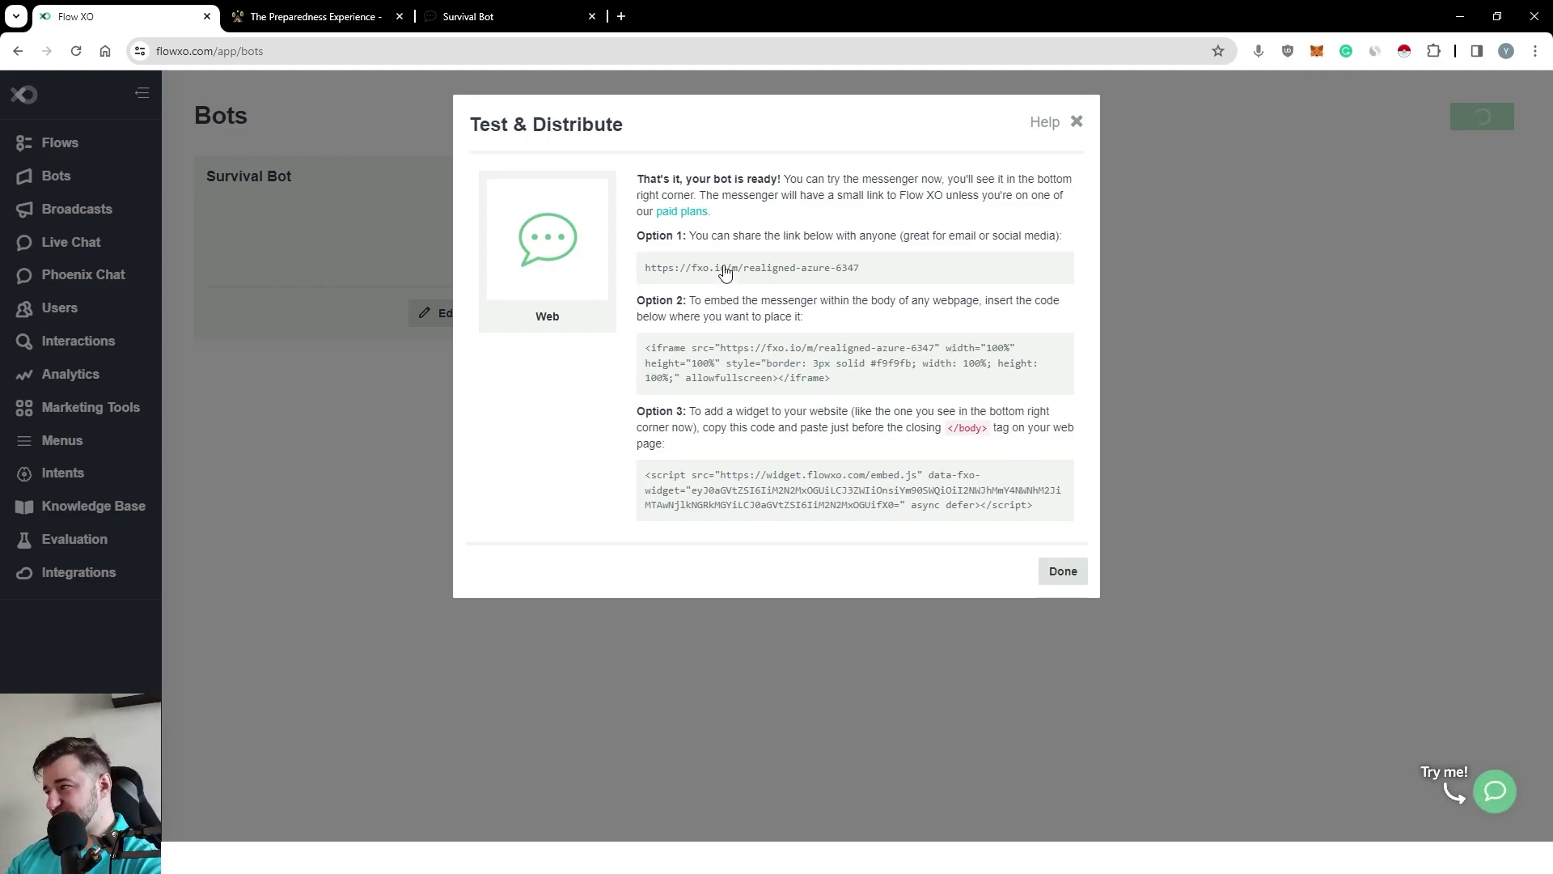
Select the new bot's share link, then disconnect the Name bot.
triple_click(789, 279)
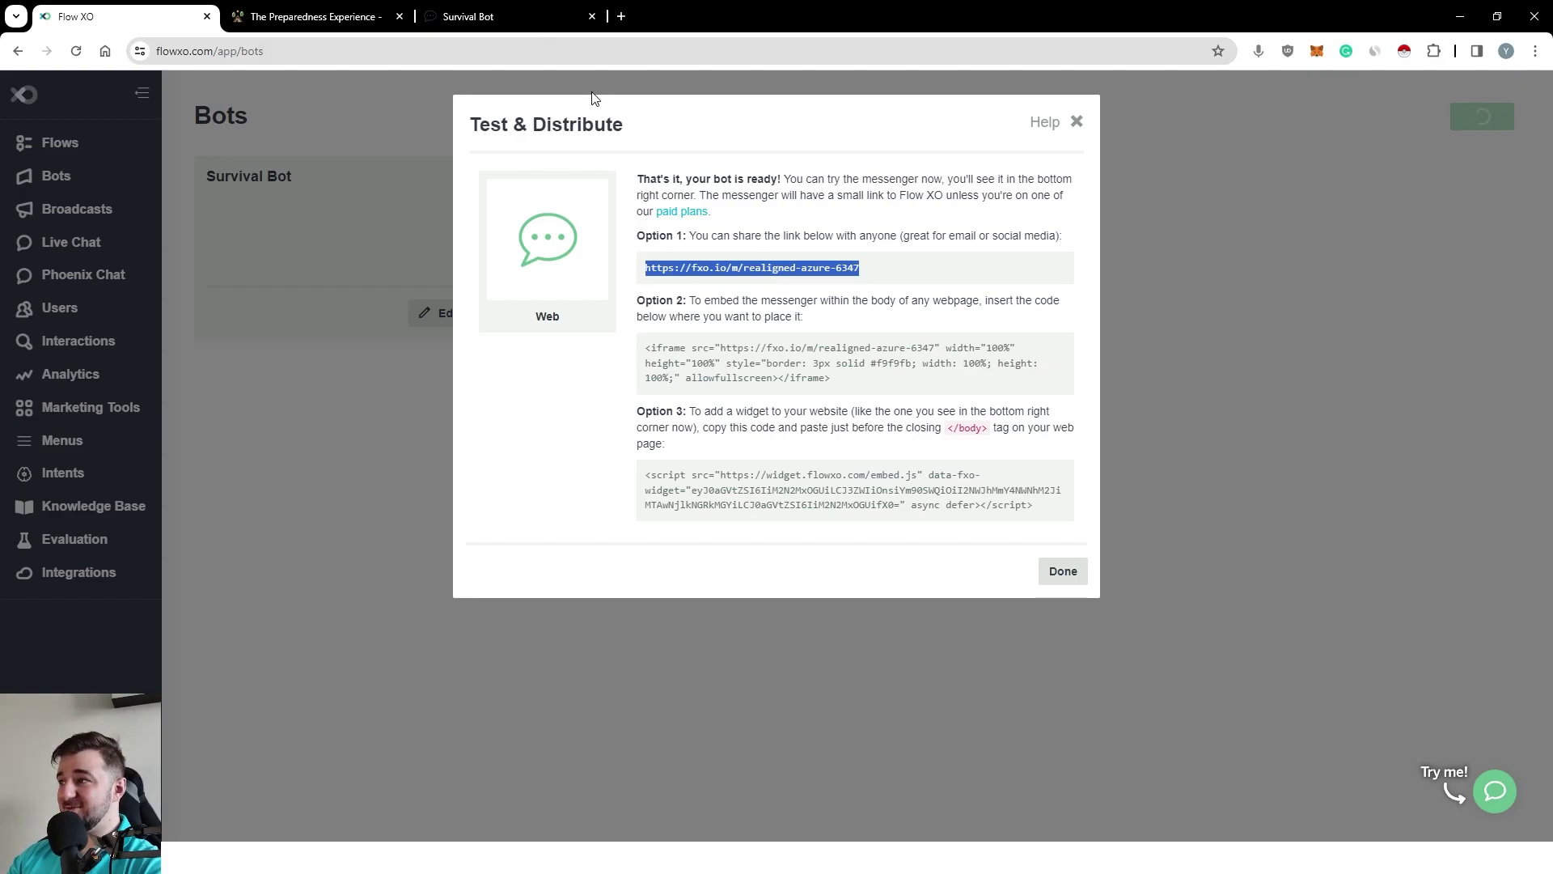
click(1076, 123)
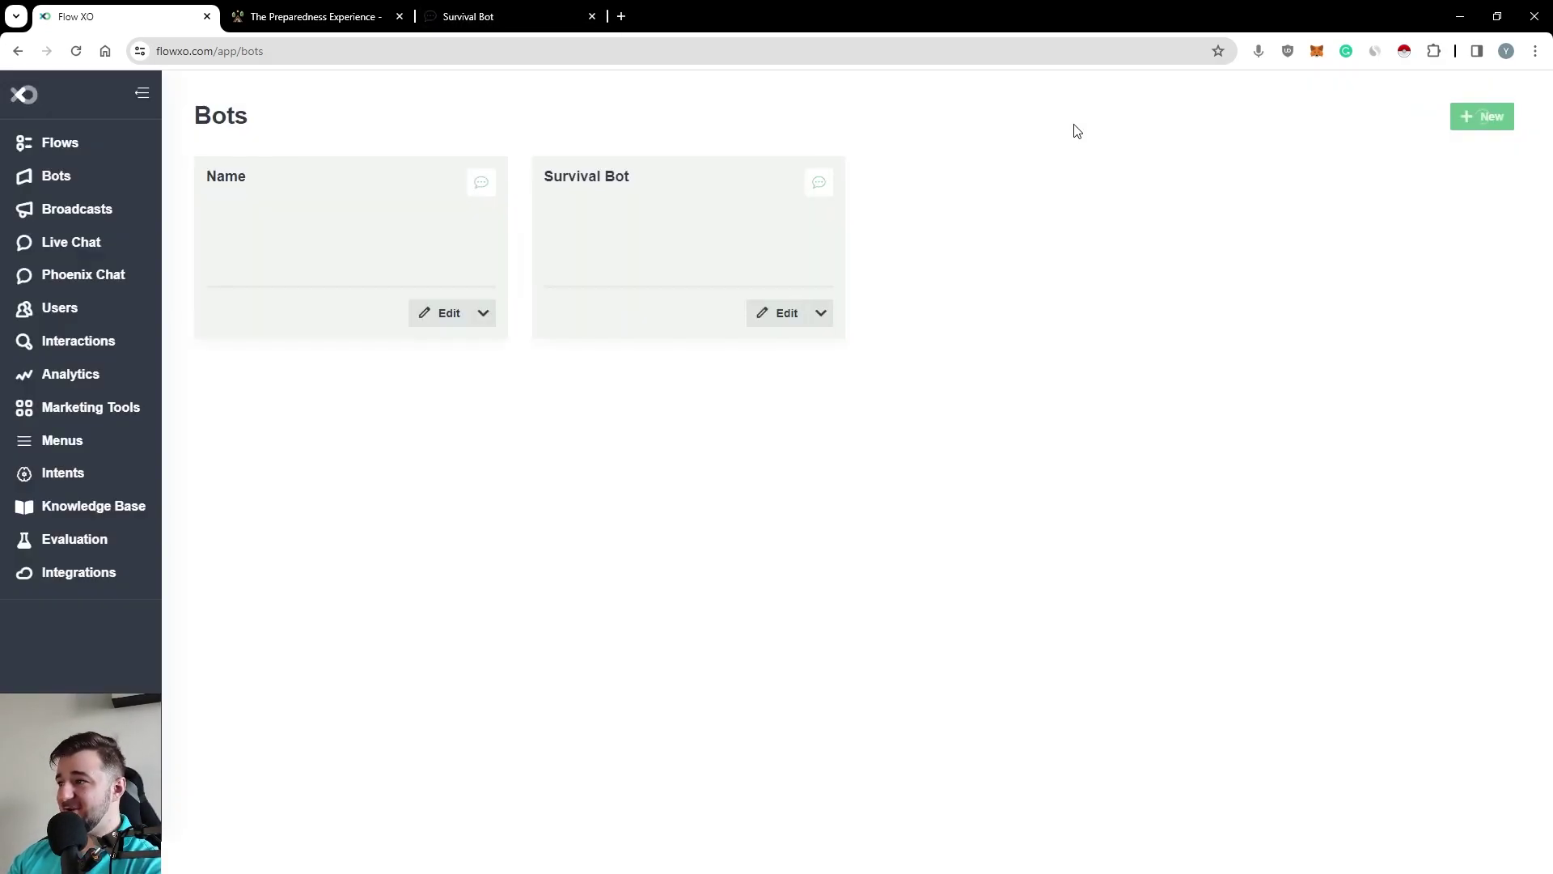
click(488, 323)
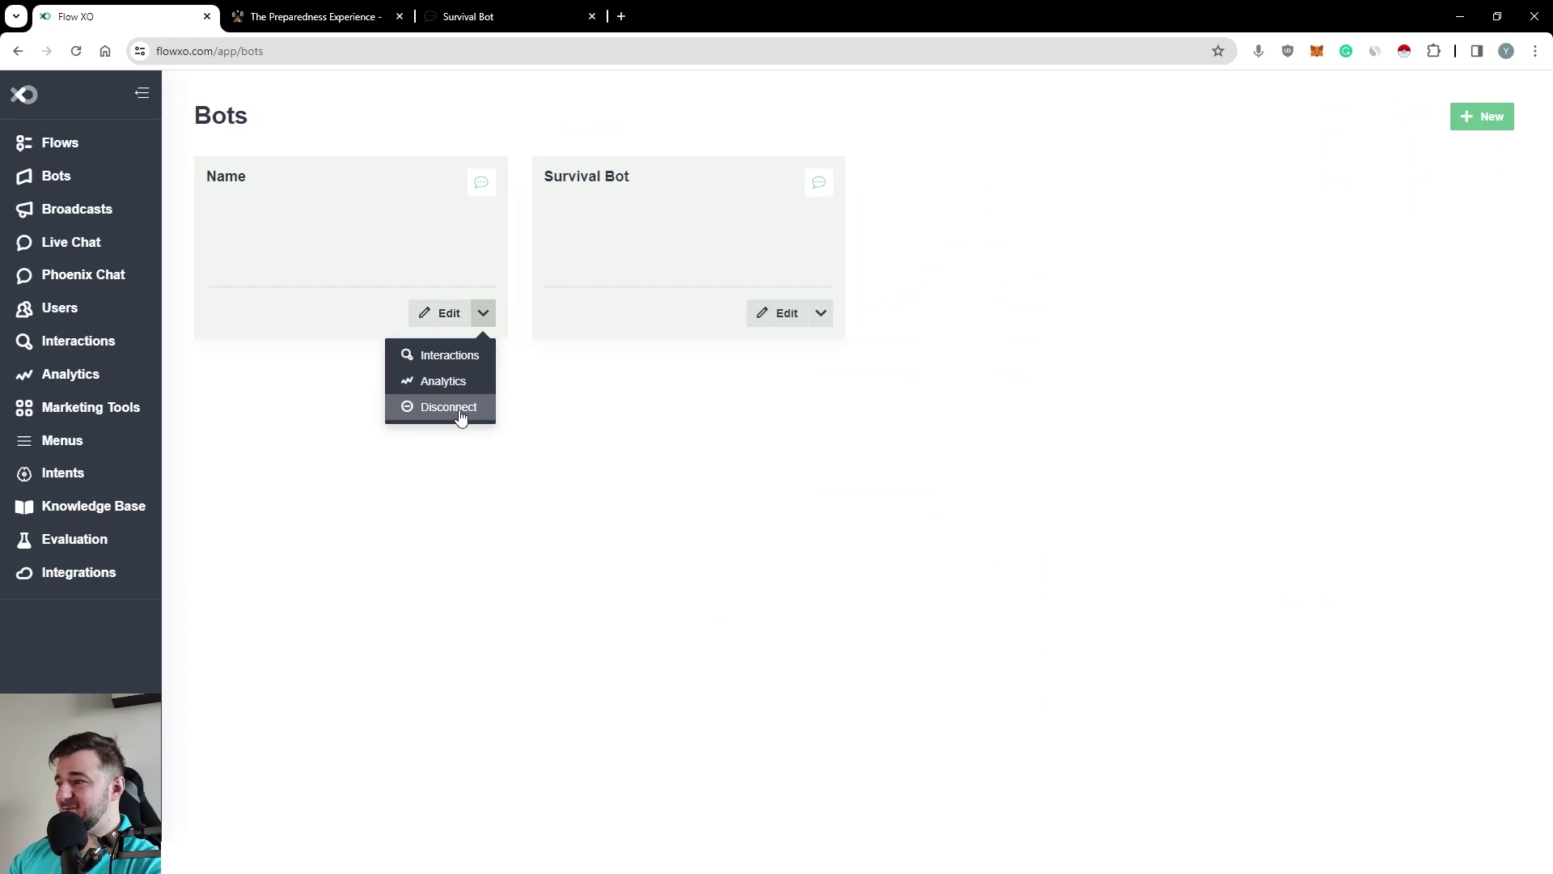
click(454, 411)
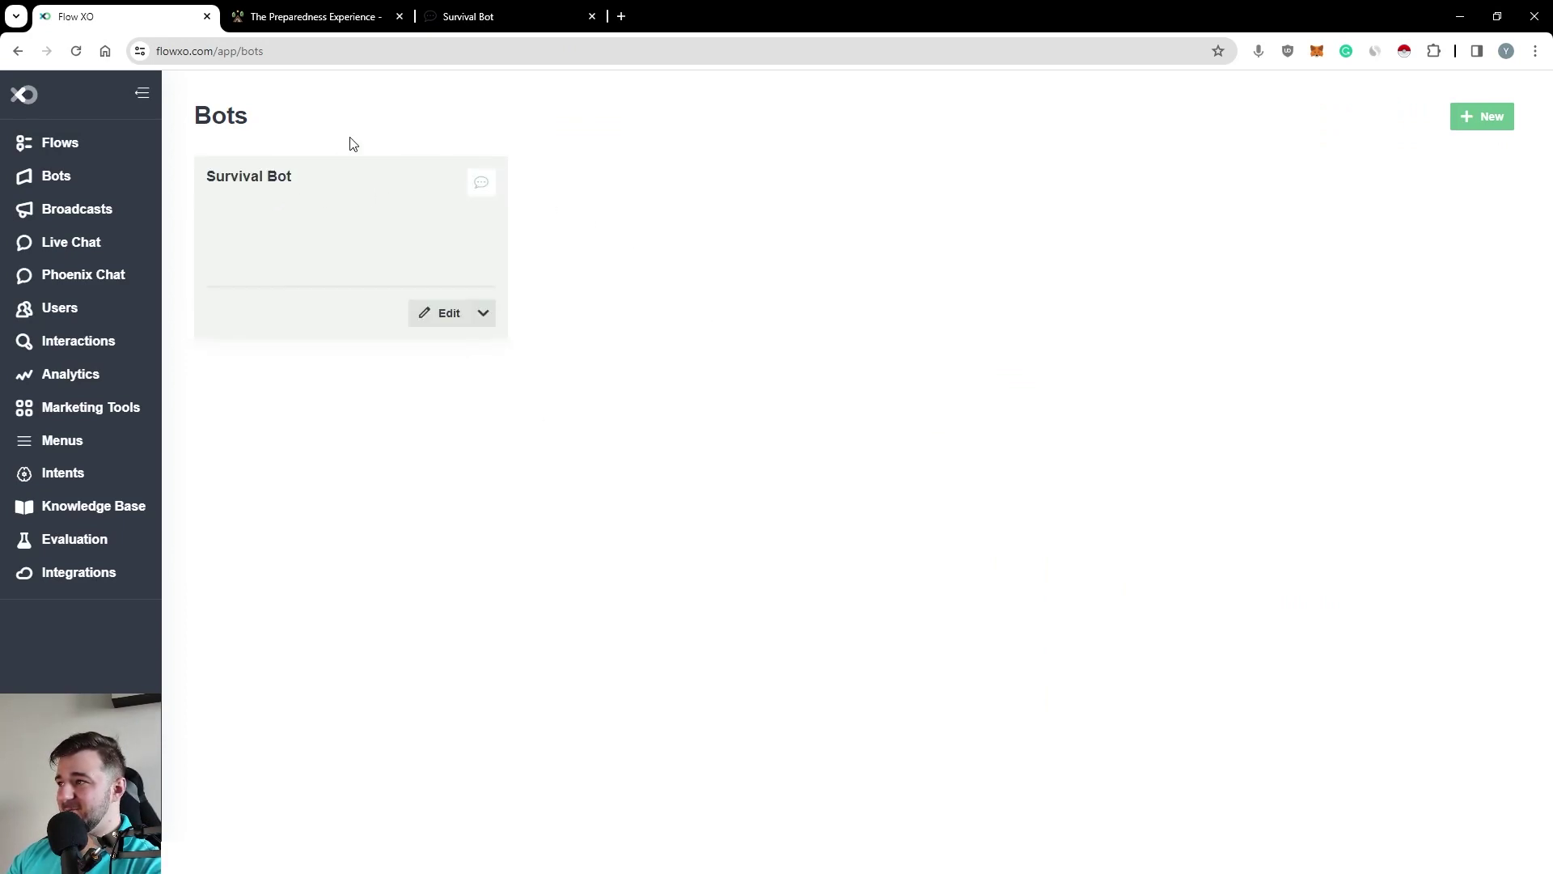
Drag the Survival Bot chat tab to second position and return to Flow XO.
click(449, 16)
drag(449, 16, 279, 18)
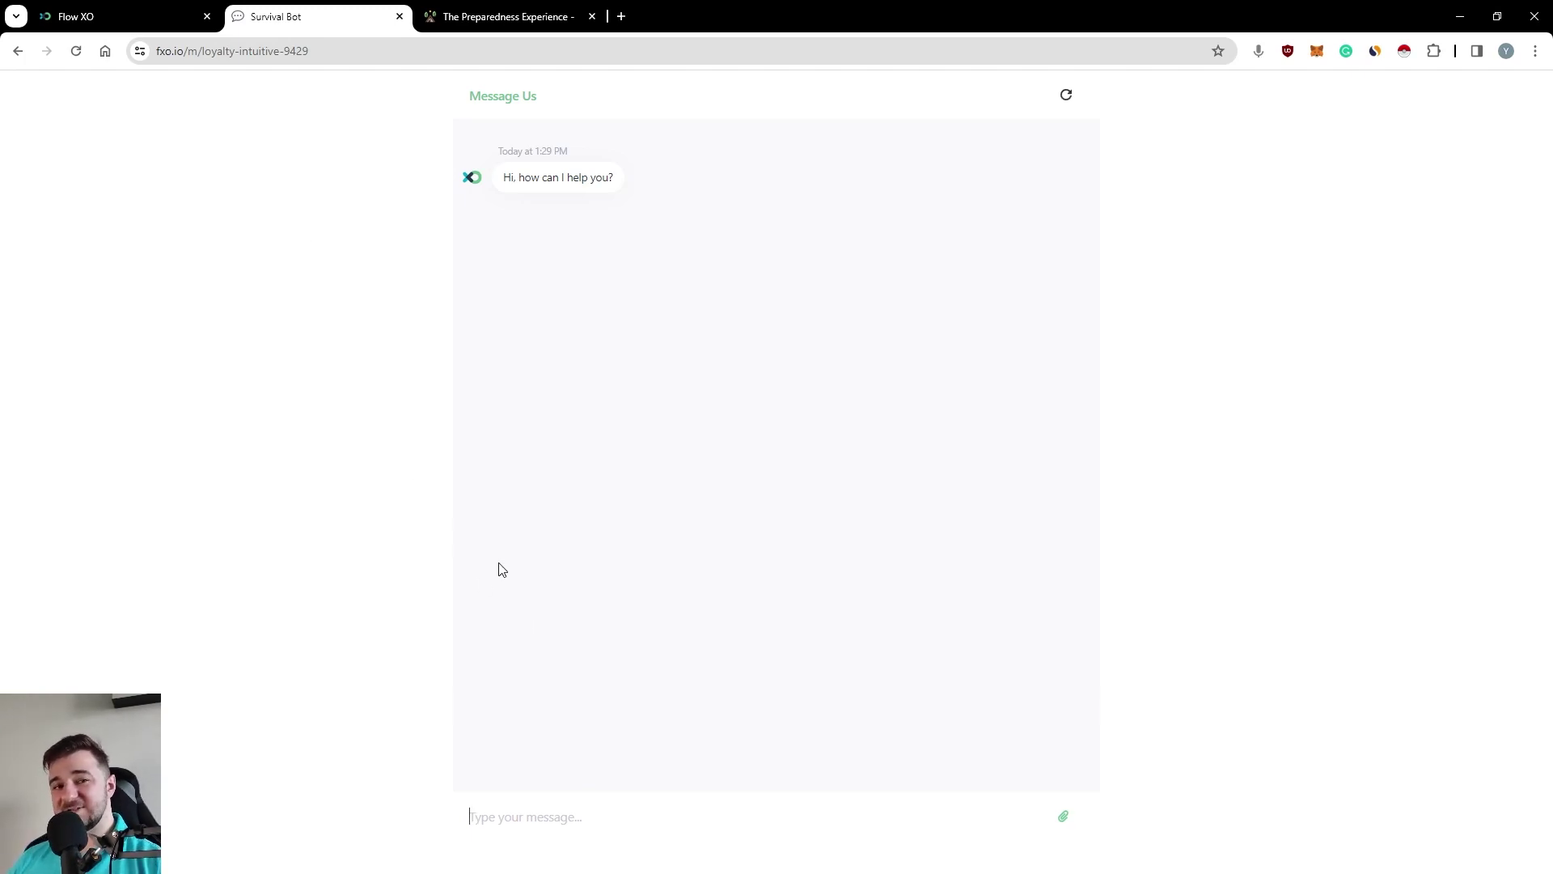
click(73, 15)
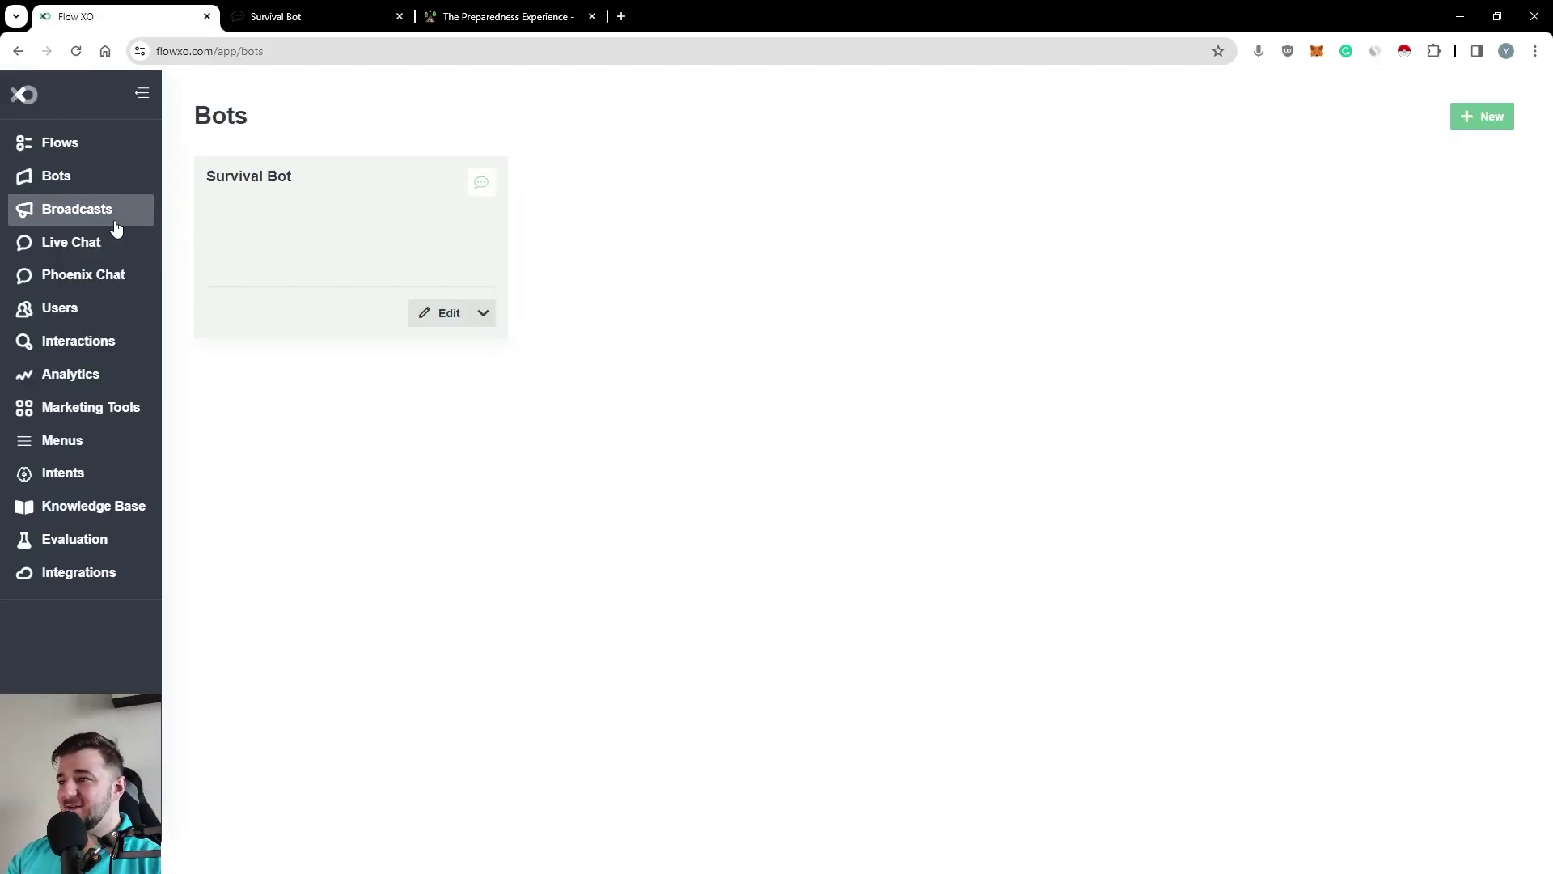
Browse Live Chat's Unassigned, Mine, Teams Inbox and Contacts views, then close the Phoenix Chat tab.
click(113, 251)
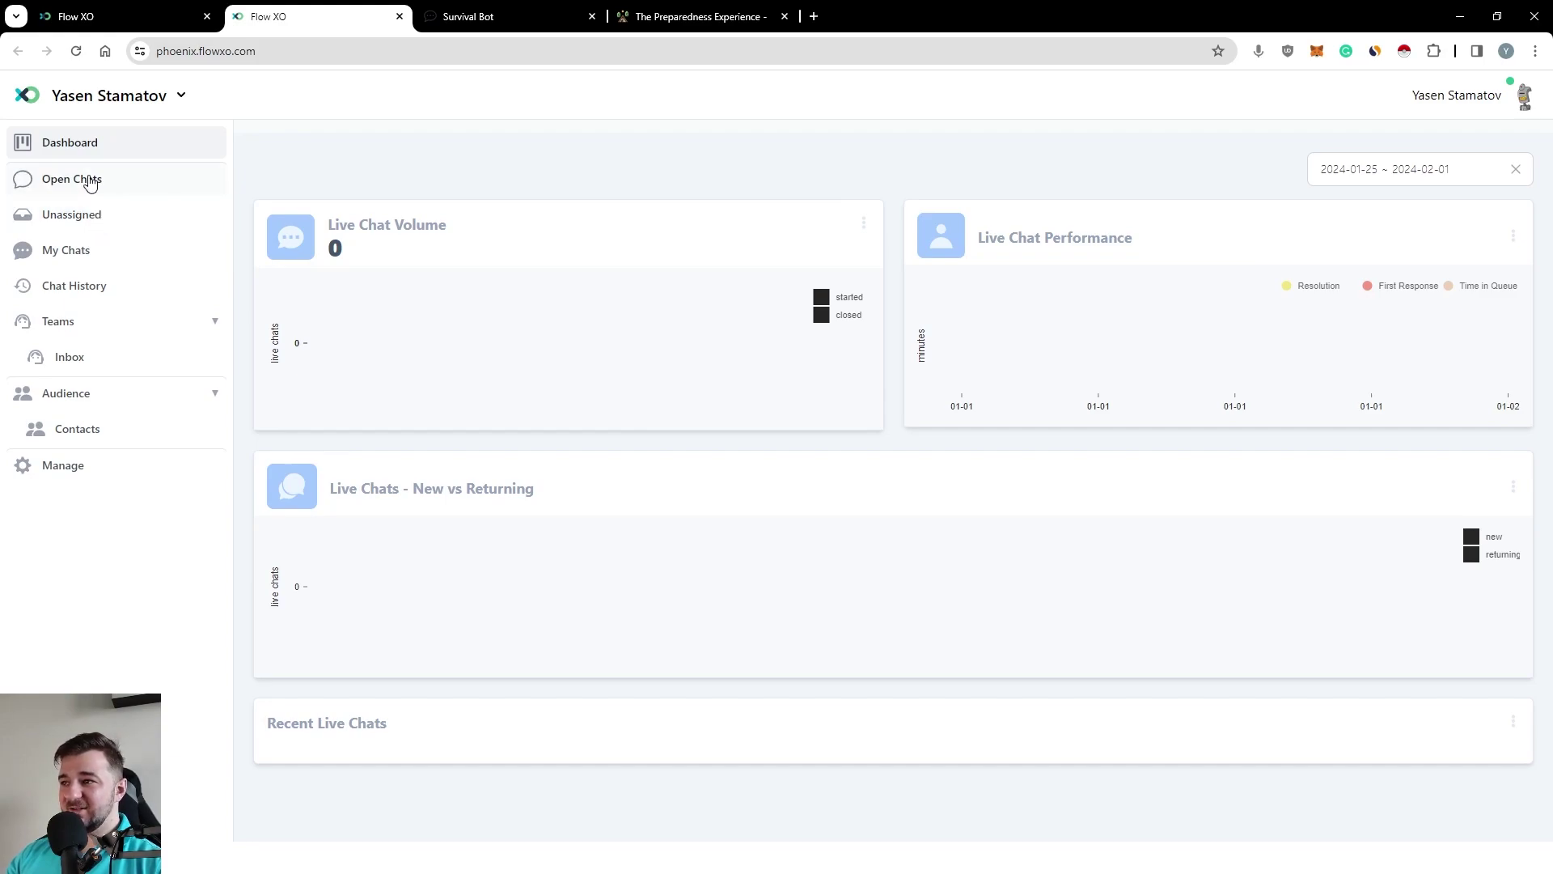
click(85, 219)
click(90, 252)
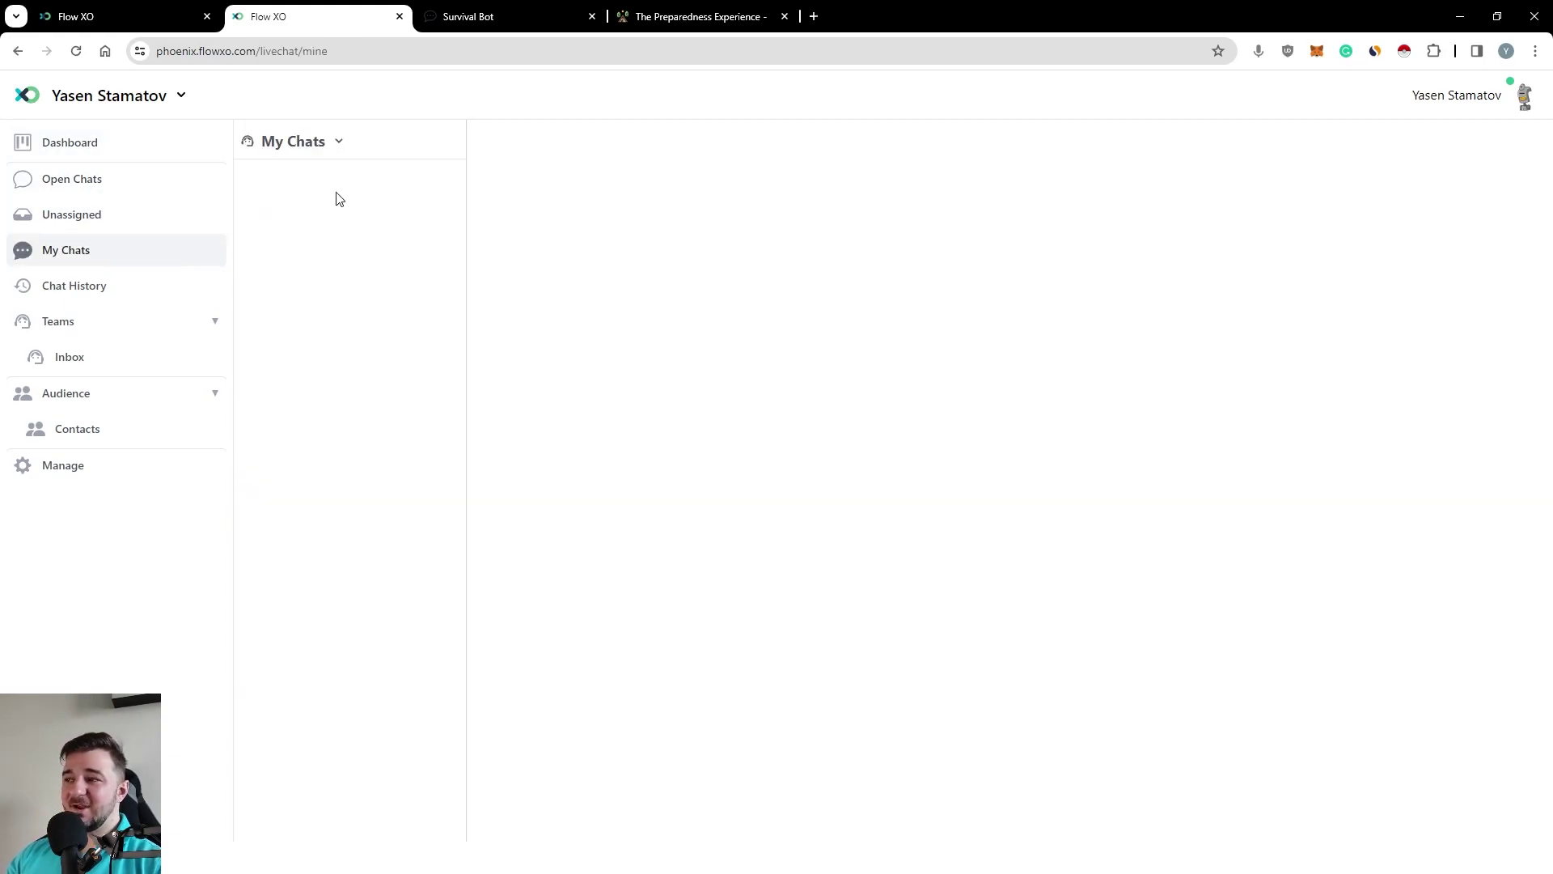
click(76, 321)
click(76, 320)
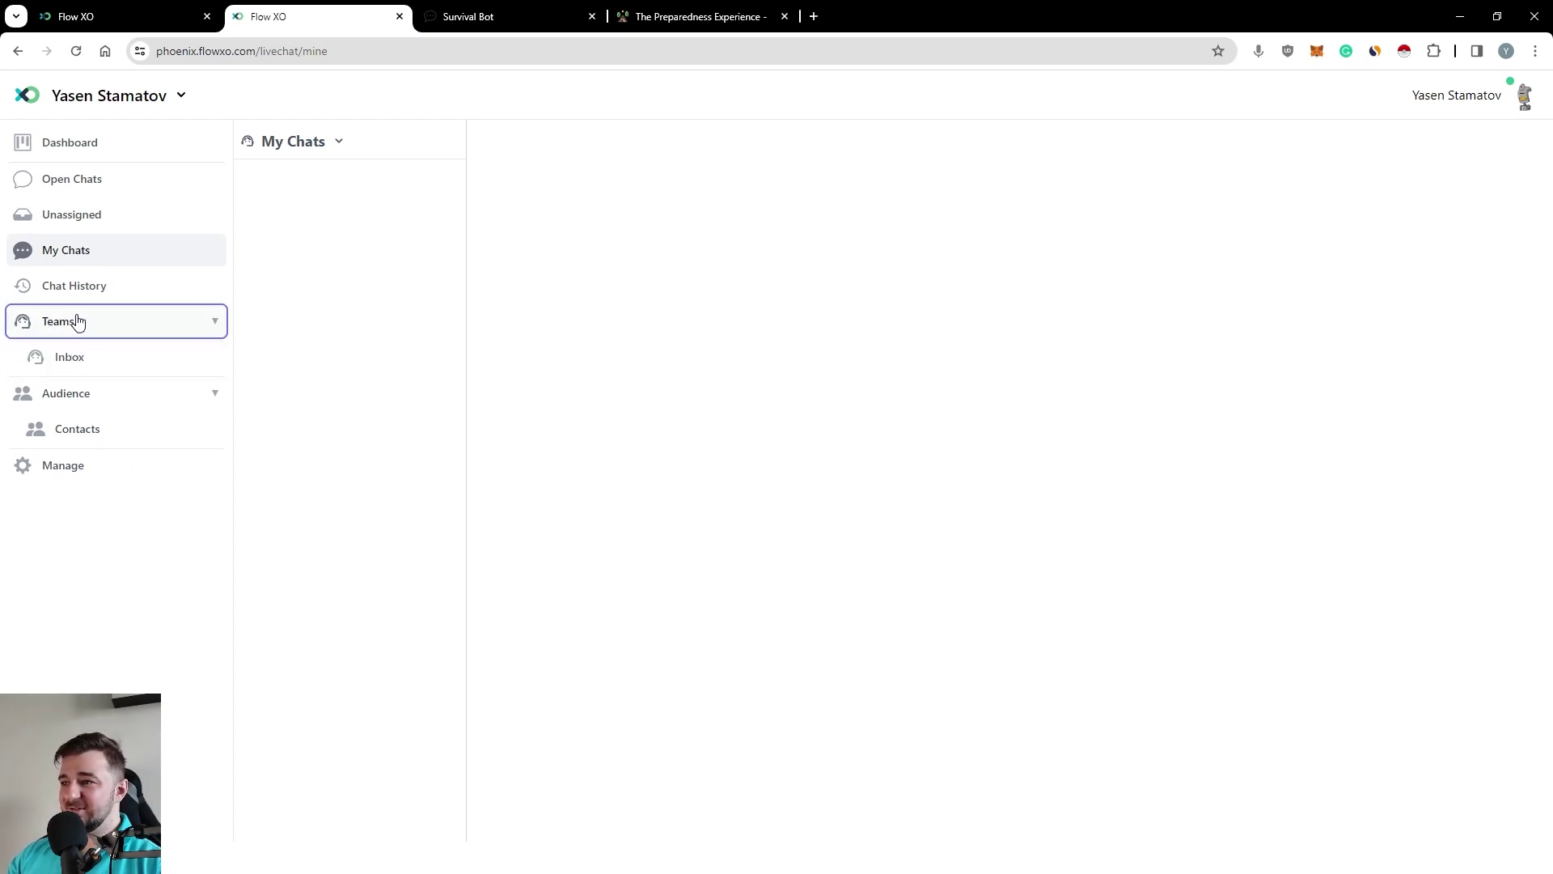
click(69, 356)
click(83, 429)
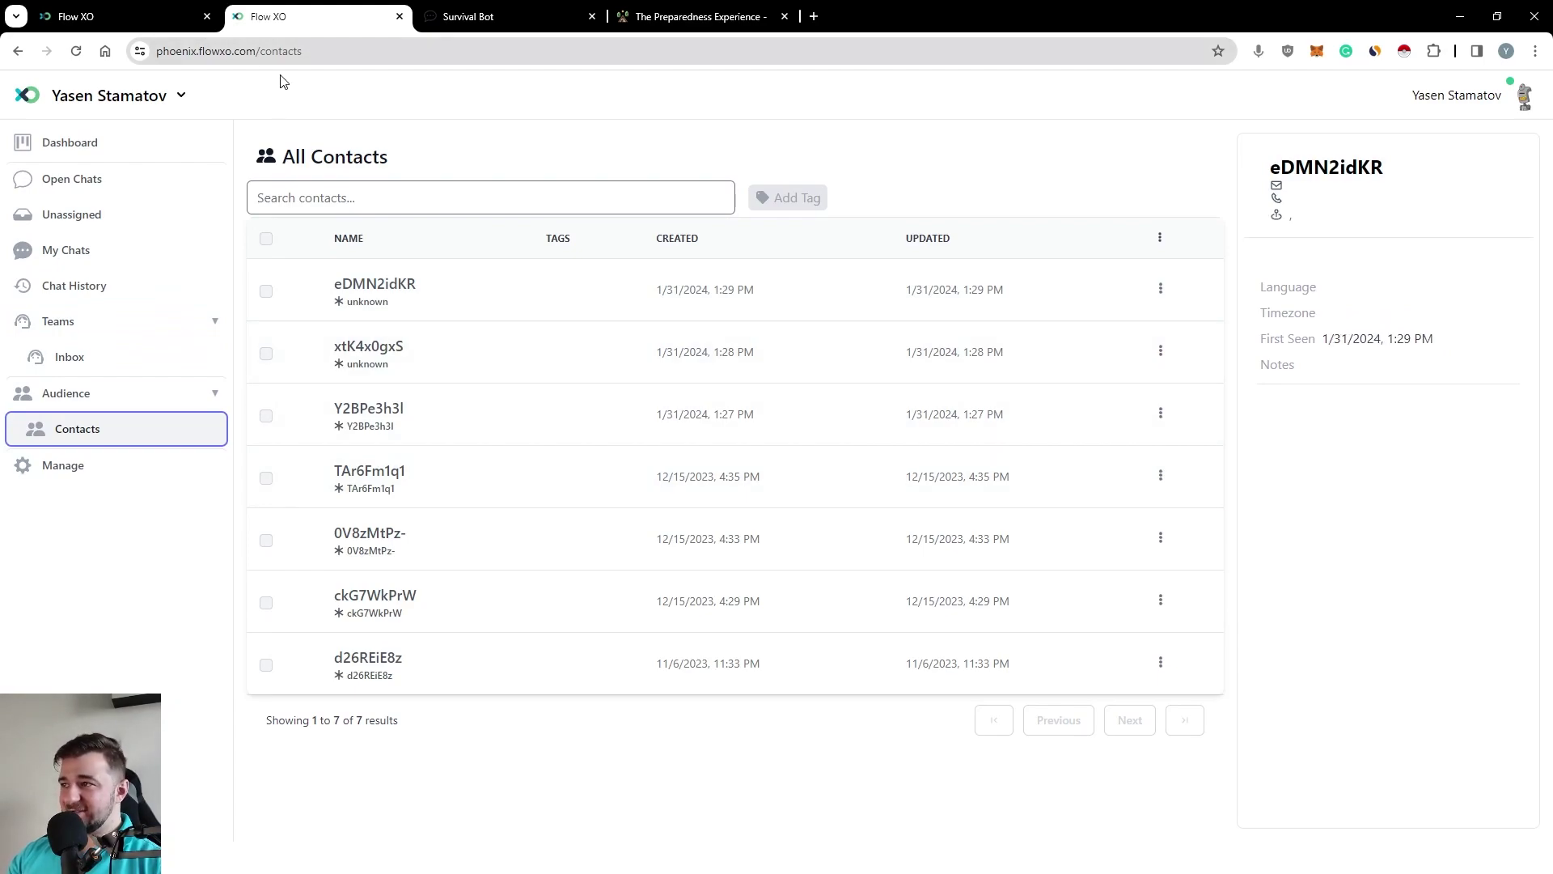
middle_click(327, 26)
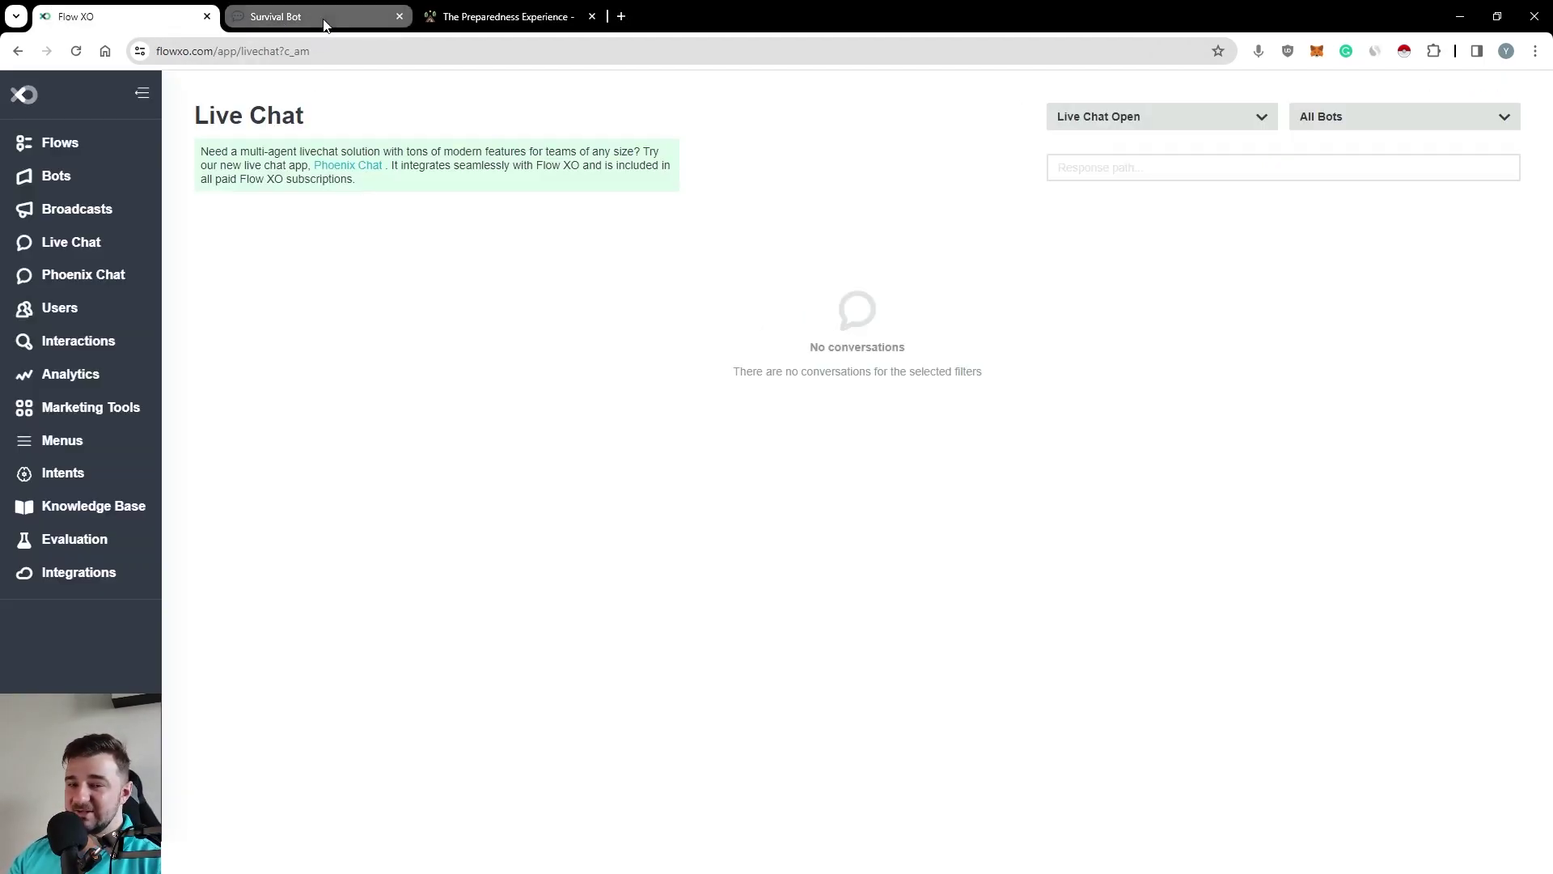
Create a knowledge base named 'Testing Base' and start a new data source in it.
click(128, 513)
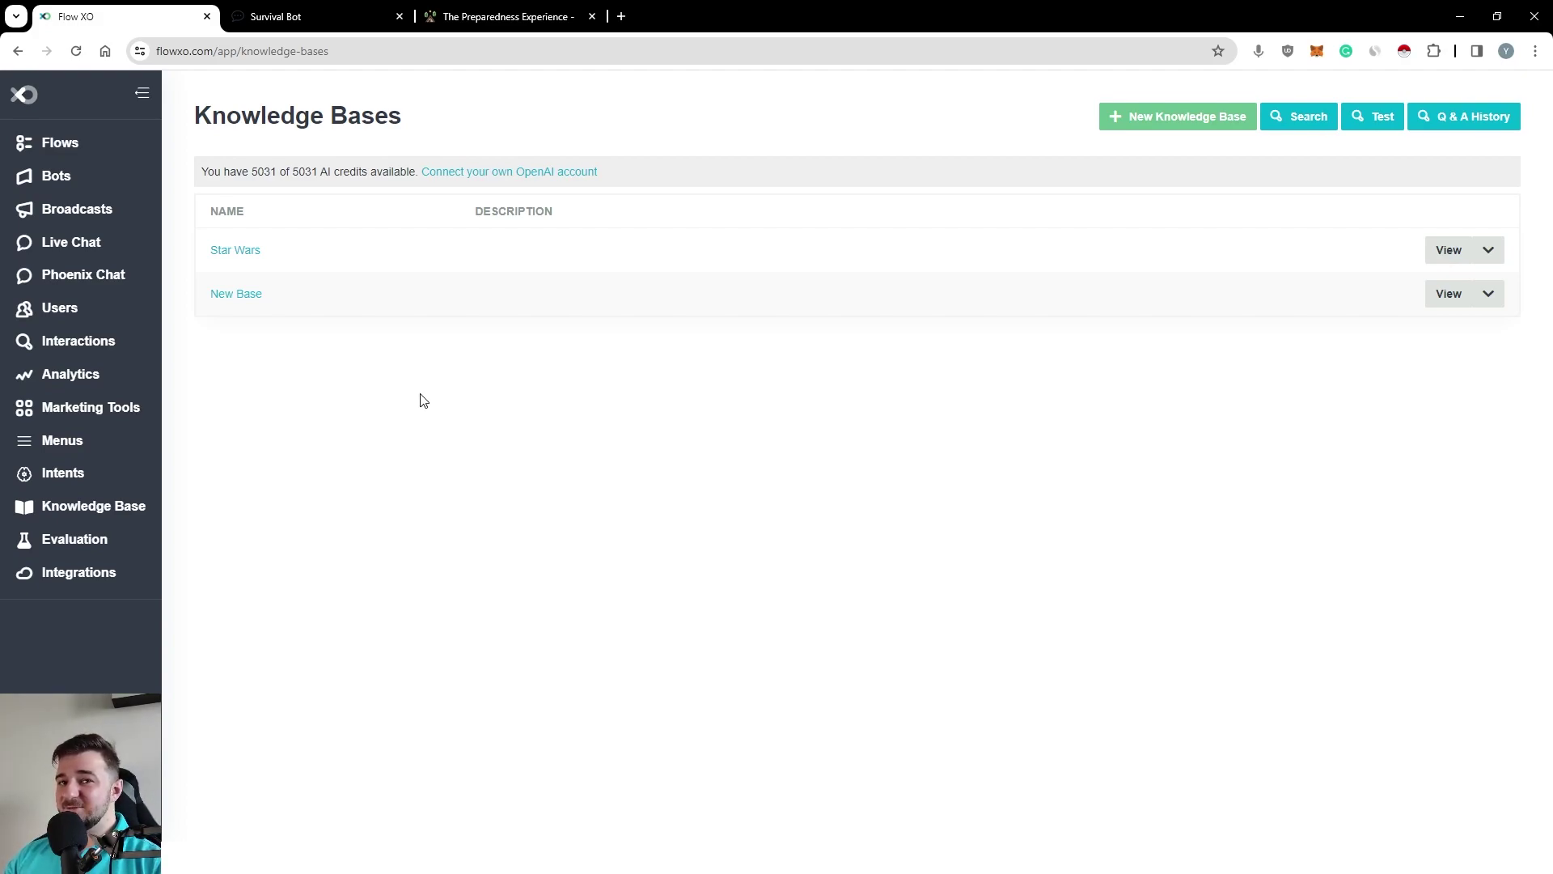
click(1215, 130)
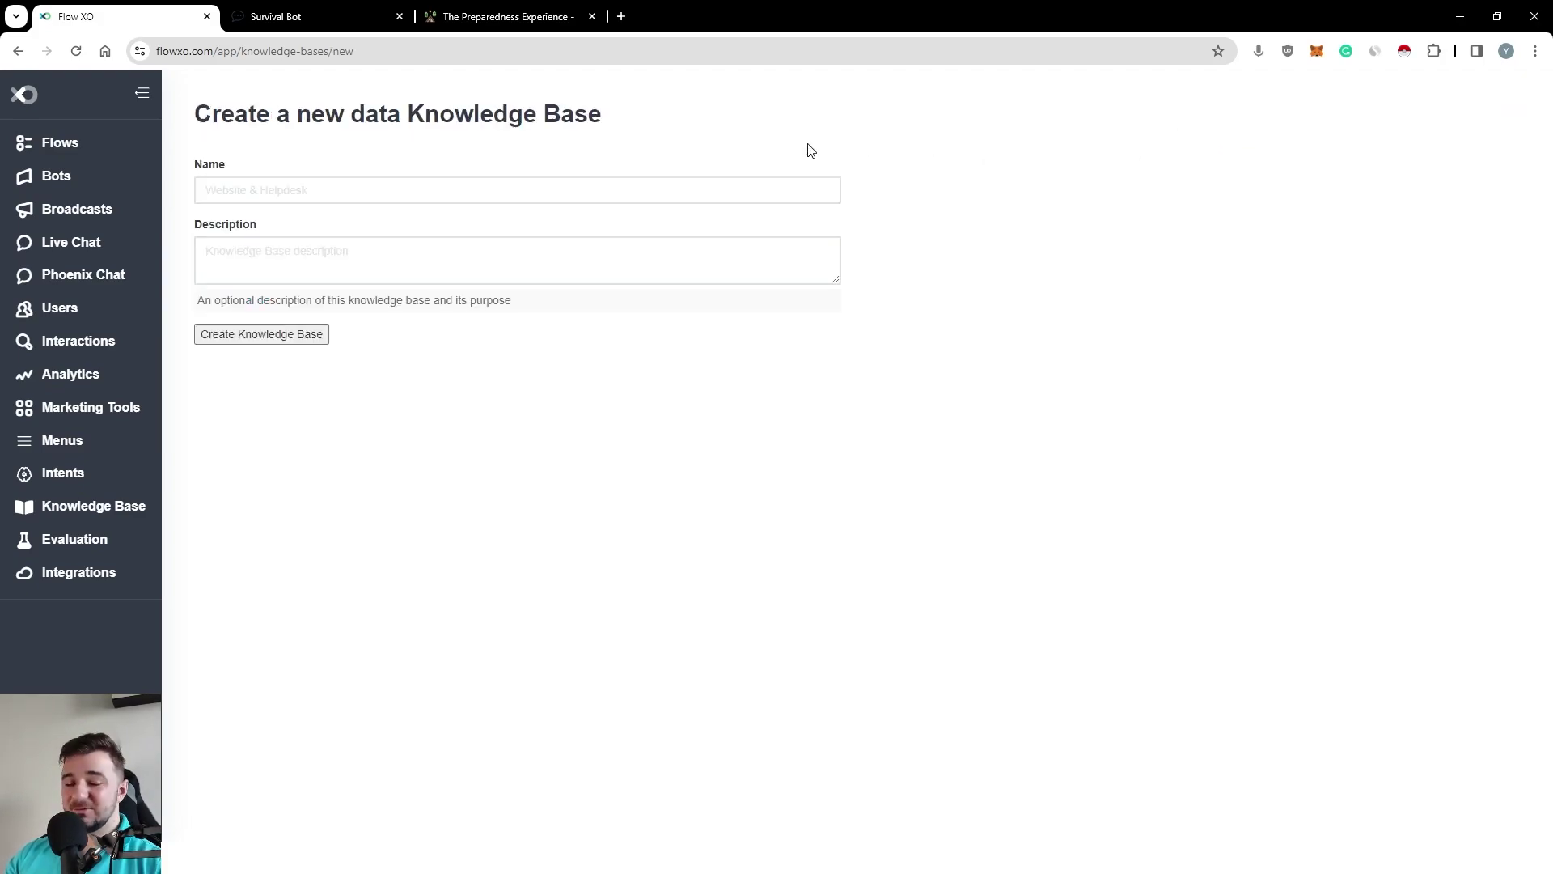
click(329, 192)
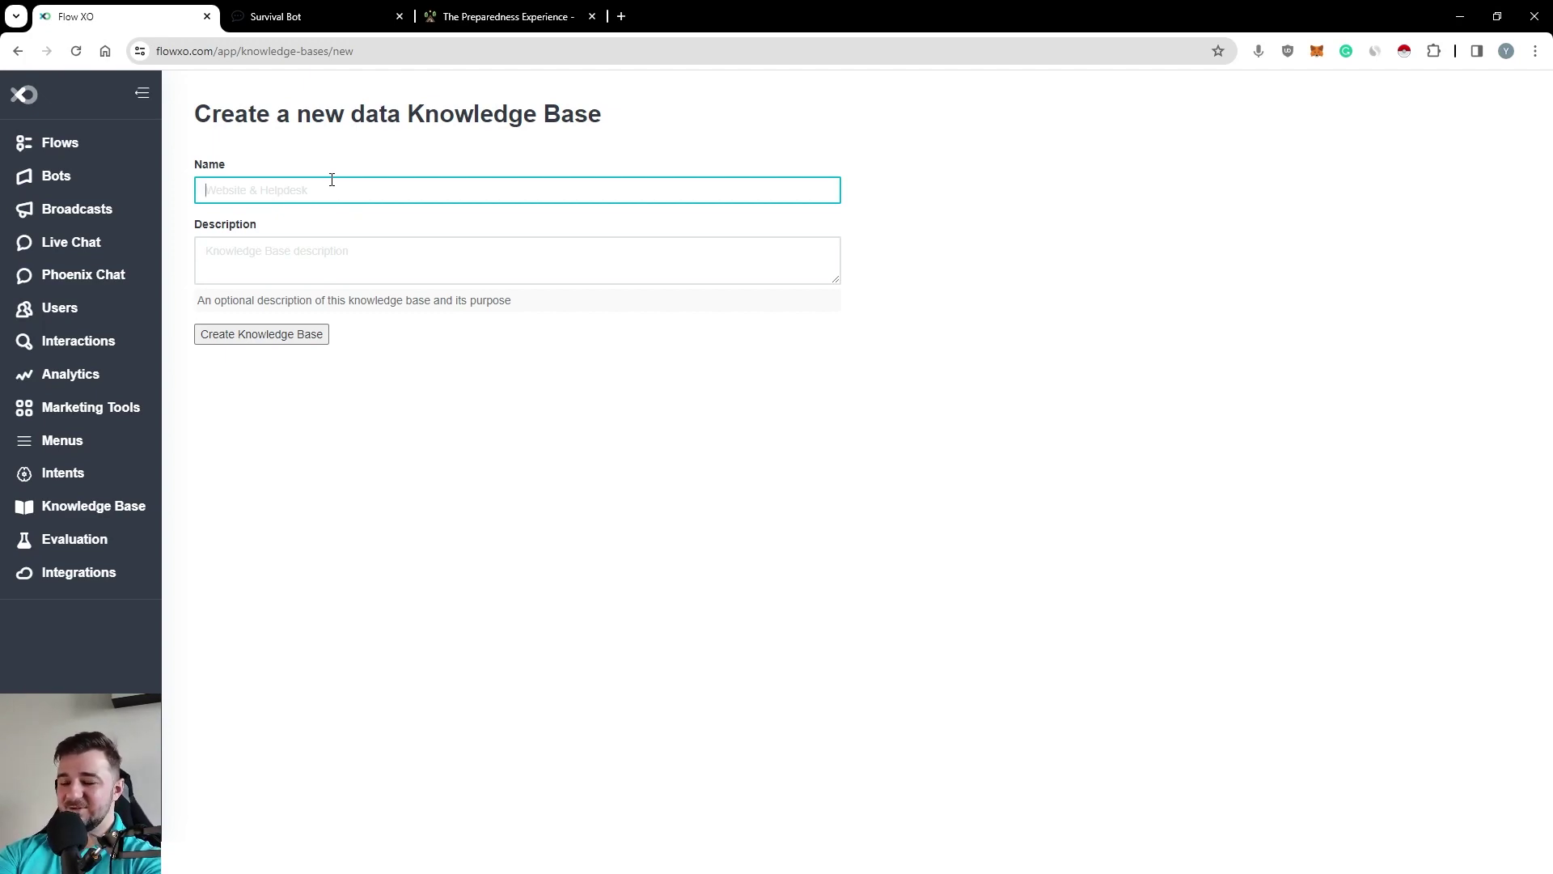
text(Testing Base)
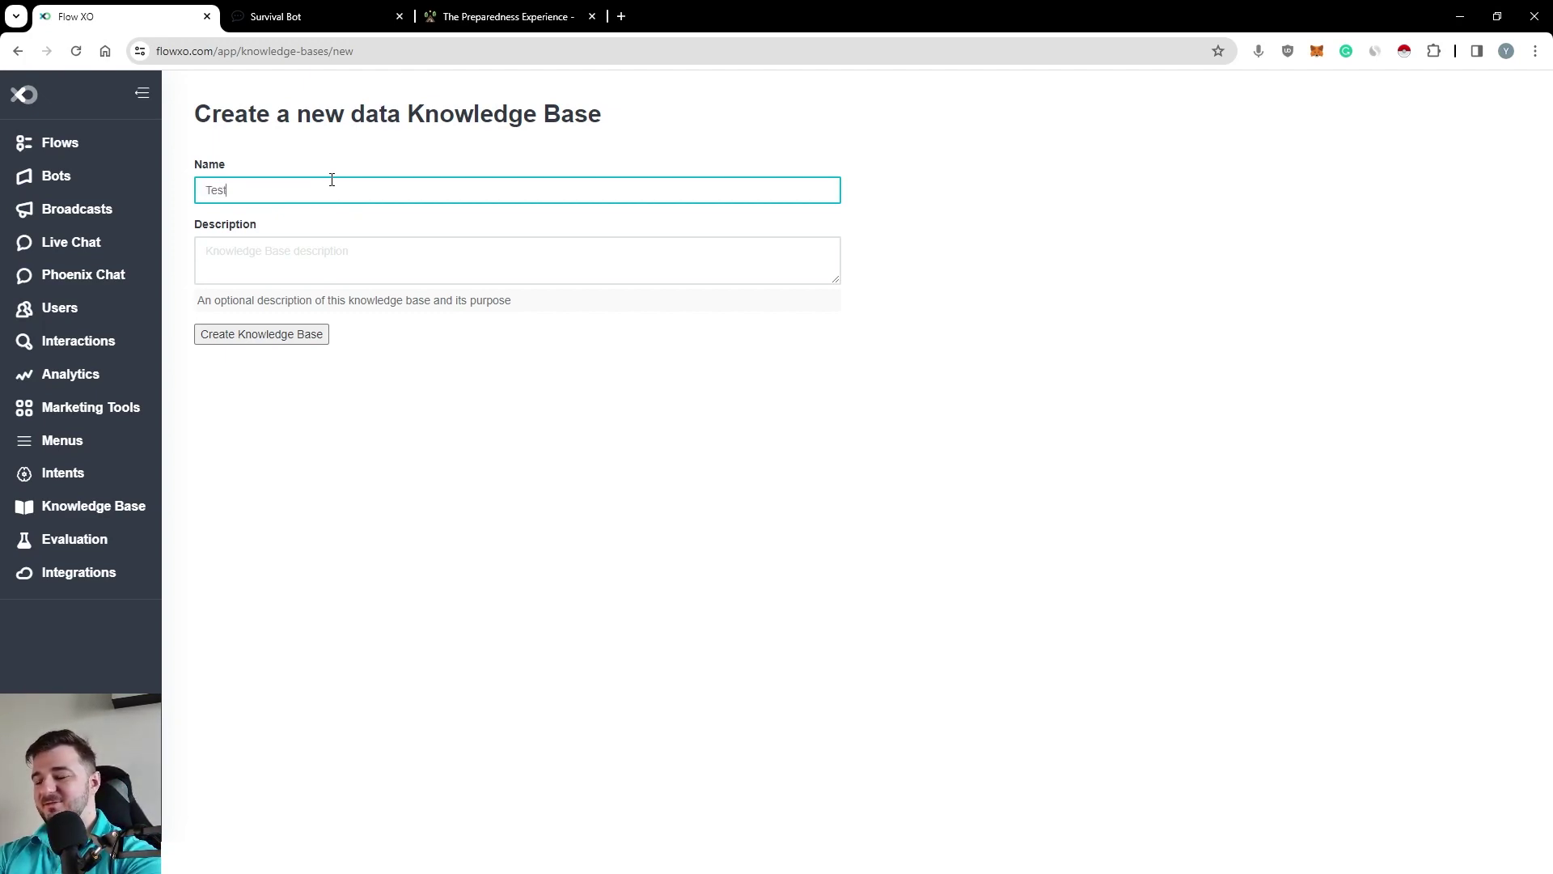
click(290, 343)
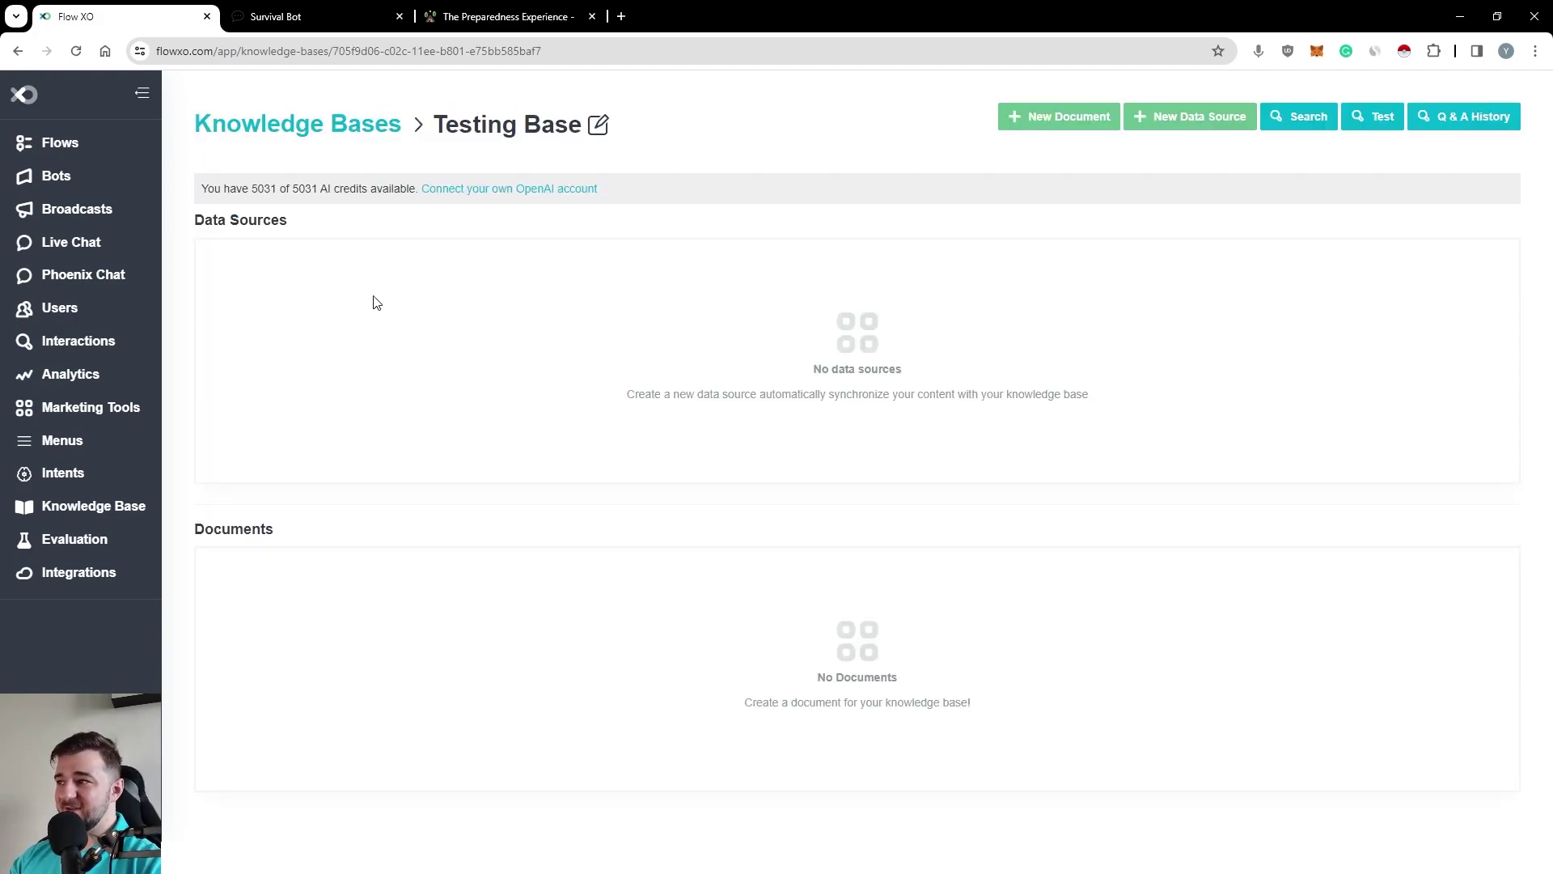
drag(433, 124, 576, 129)
click(333, 319)
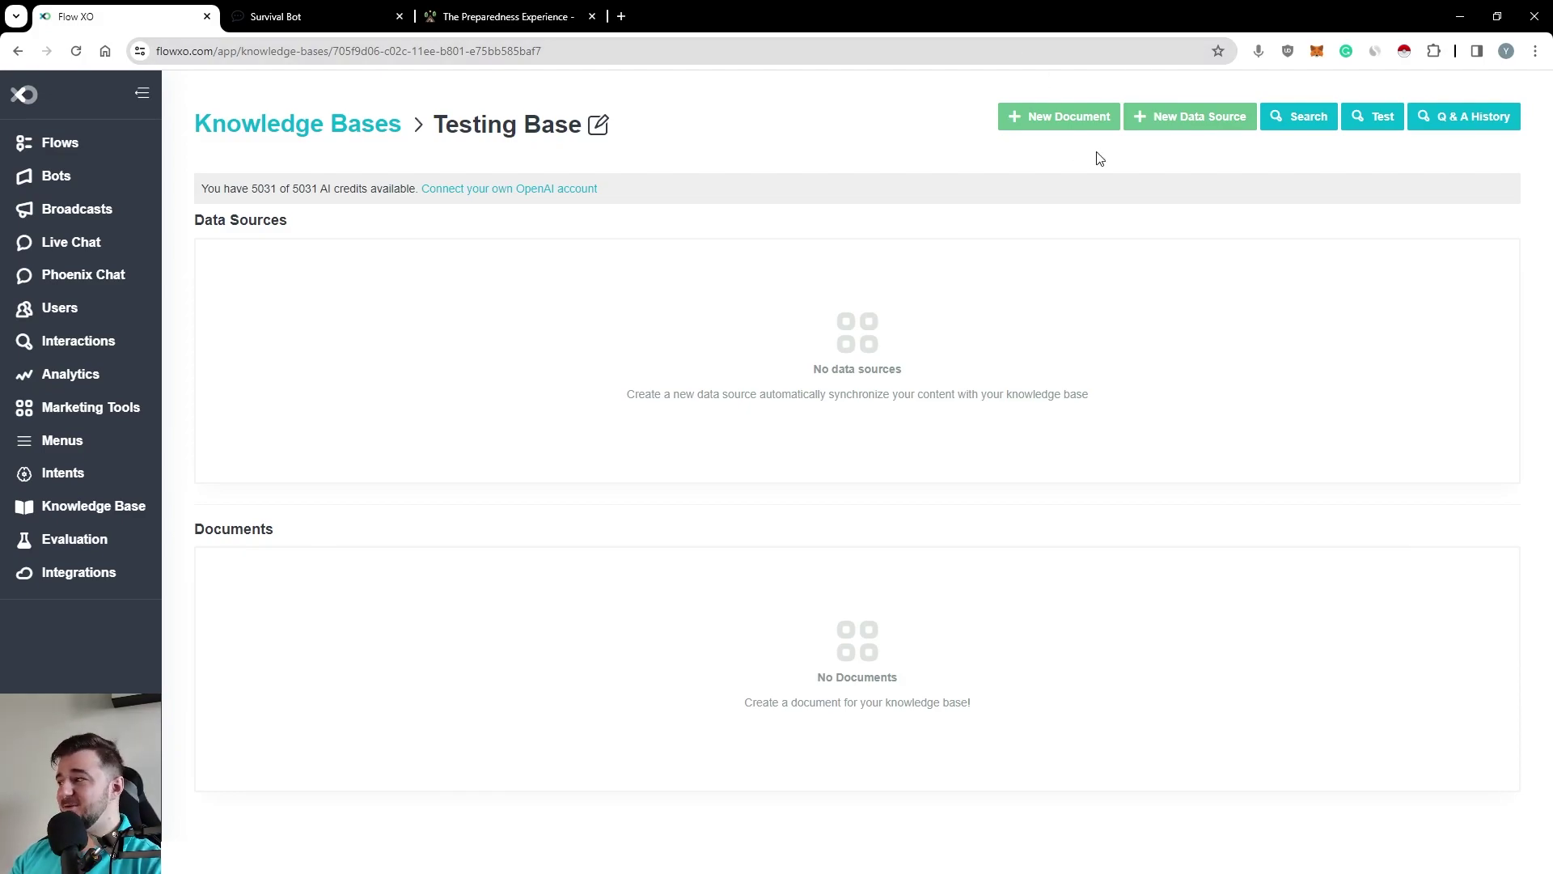
click(1189, 116)
Name the data source 'Source' and leave its Start URLs field empty.
click(303, 176)
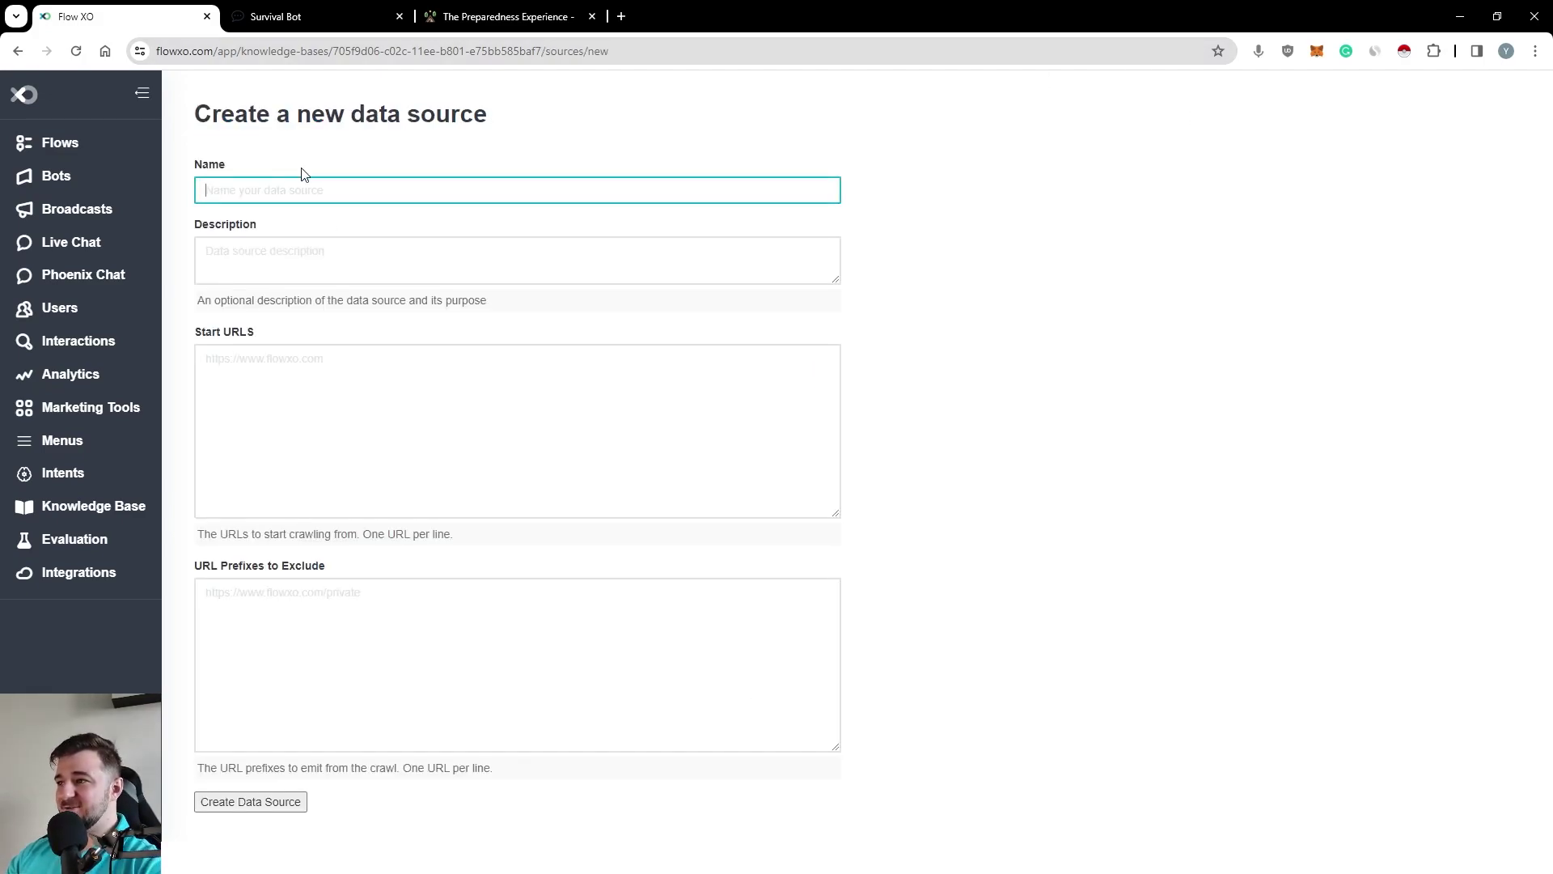
text(Source)
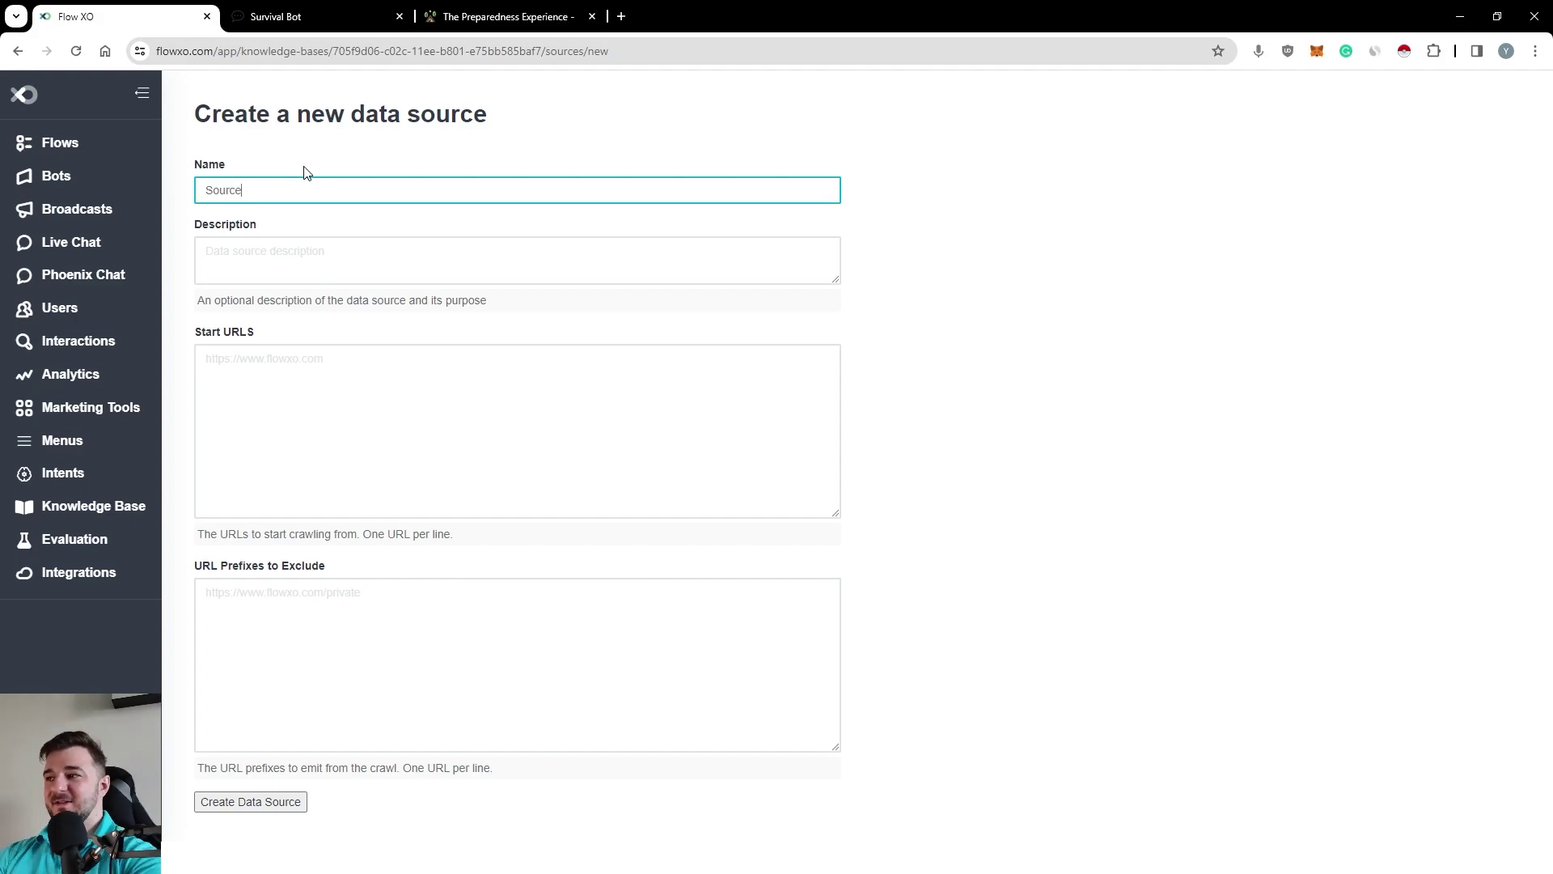
click(406, 388)
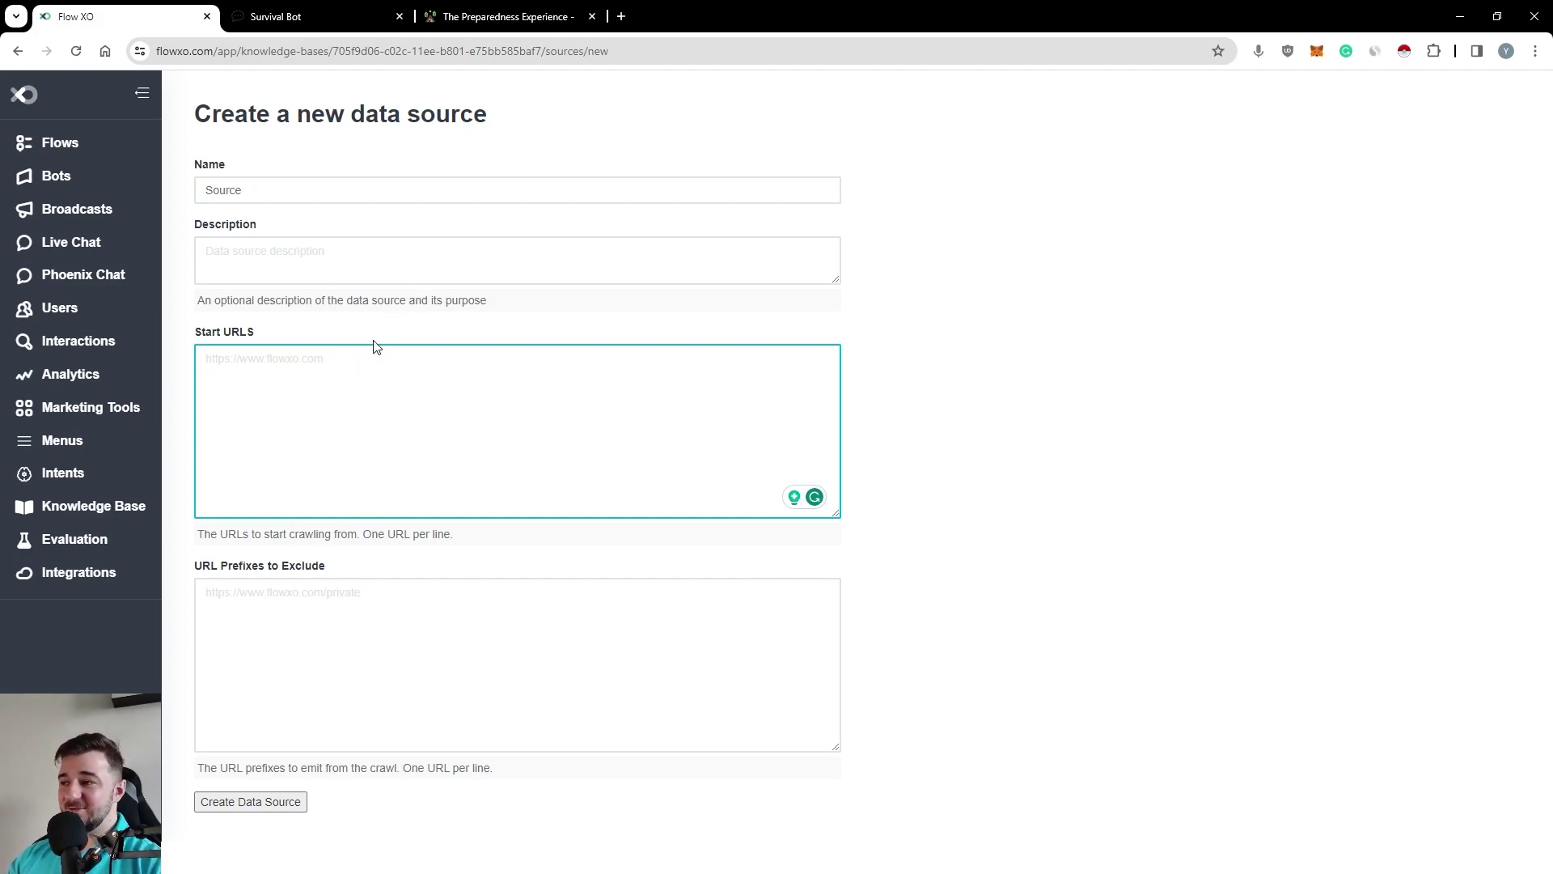
click(1039, 351)
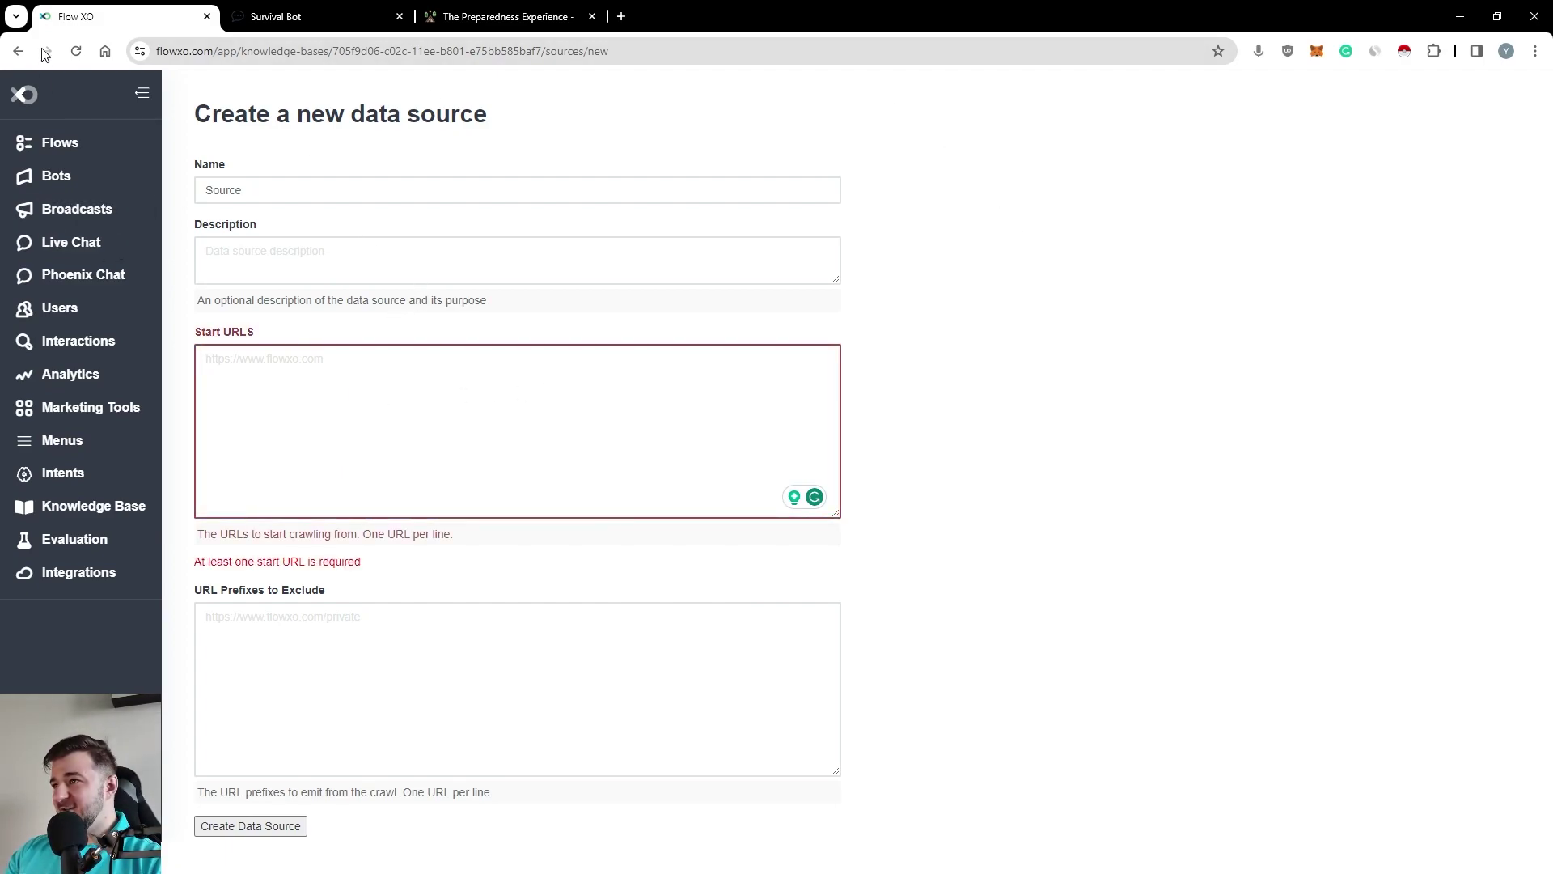
Go back to Testing Base and open a new document form, leaving its title empty.
click(16, 52)
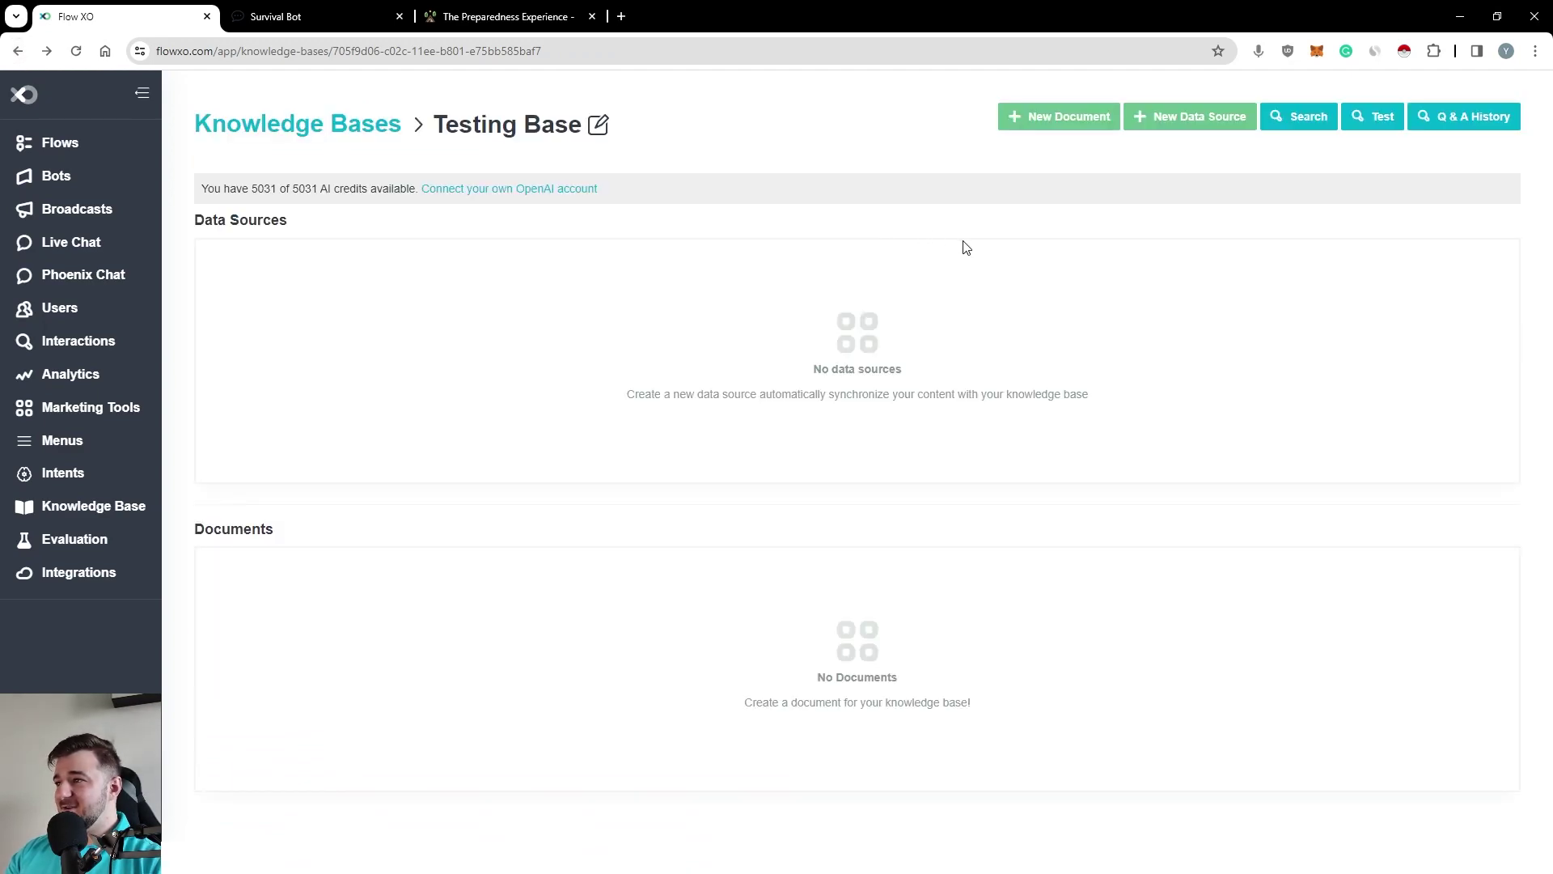
click(1046, 134)
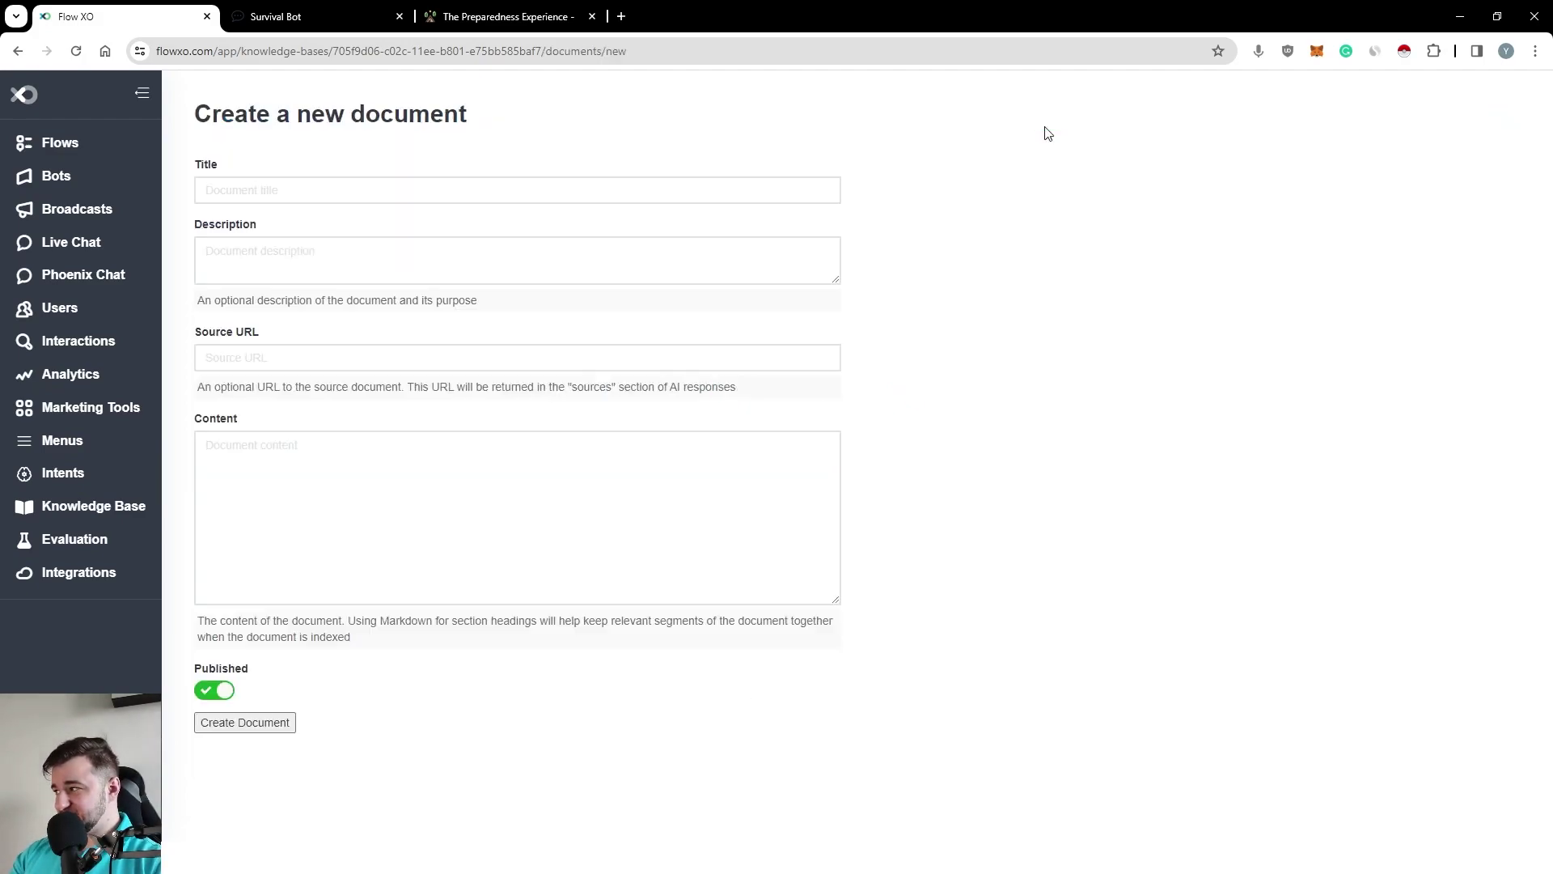
click(400, 192)
click(969, 288)
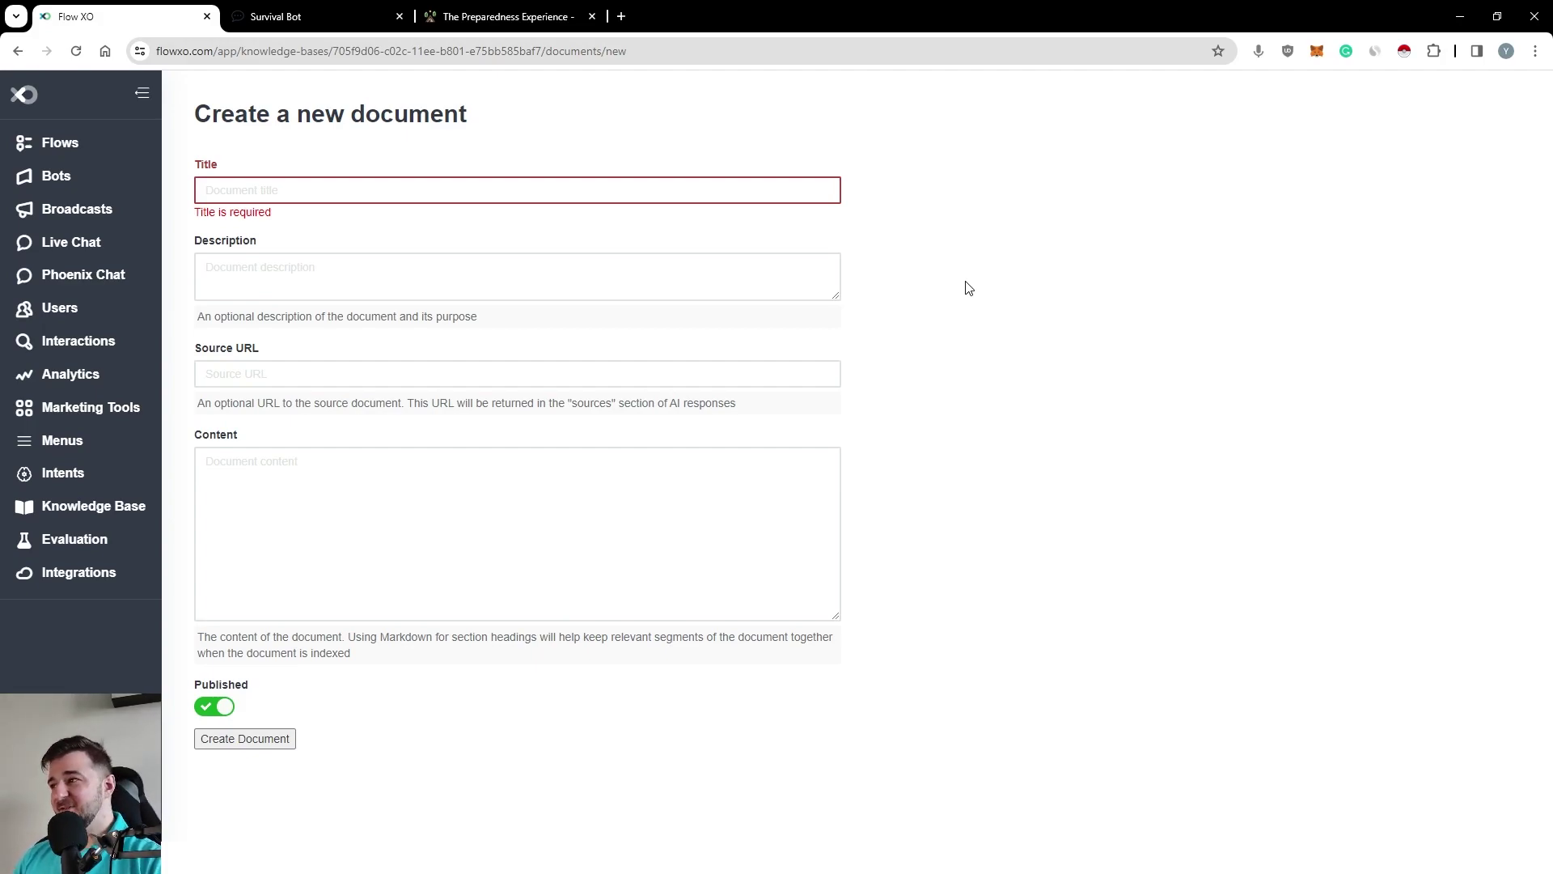
click(781, 184)
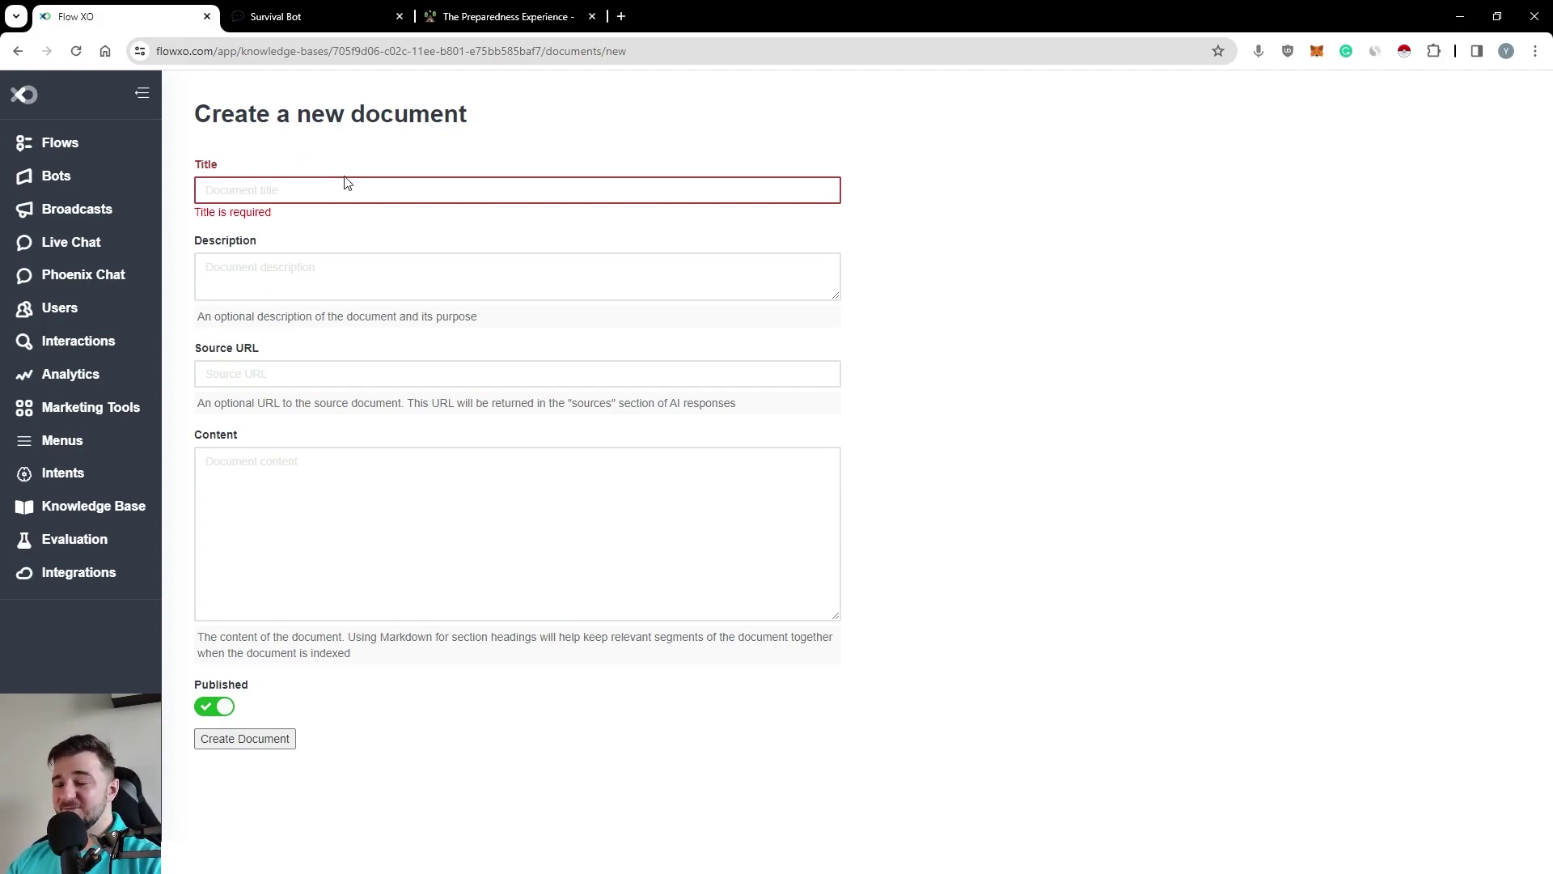
Return to the knowledge base list and open the New Base knowledge base.
click(18, 51)
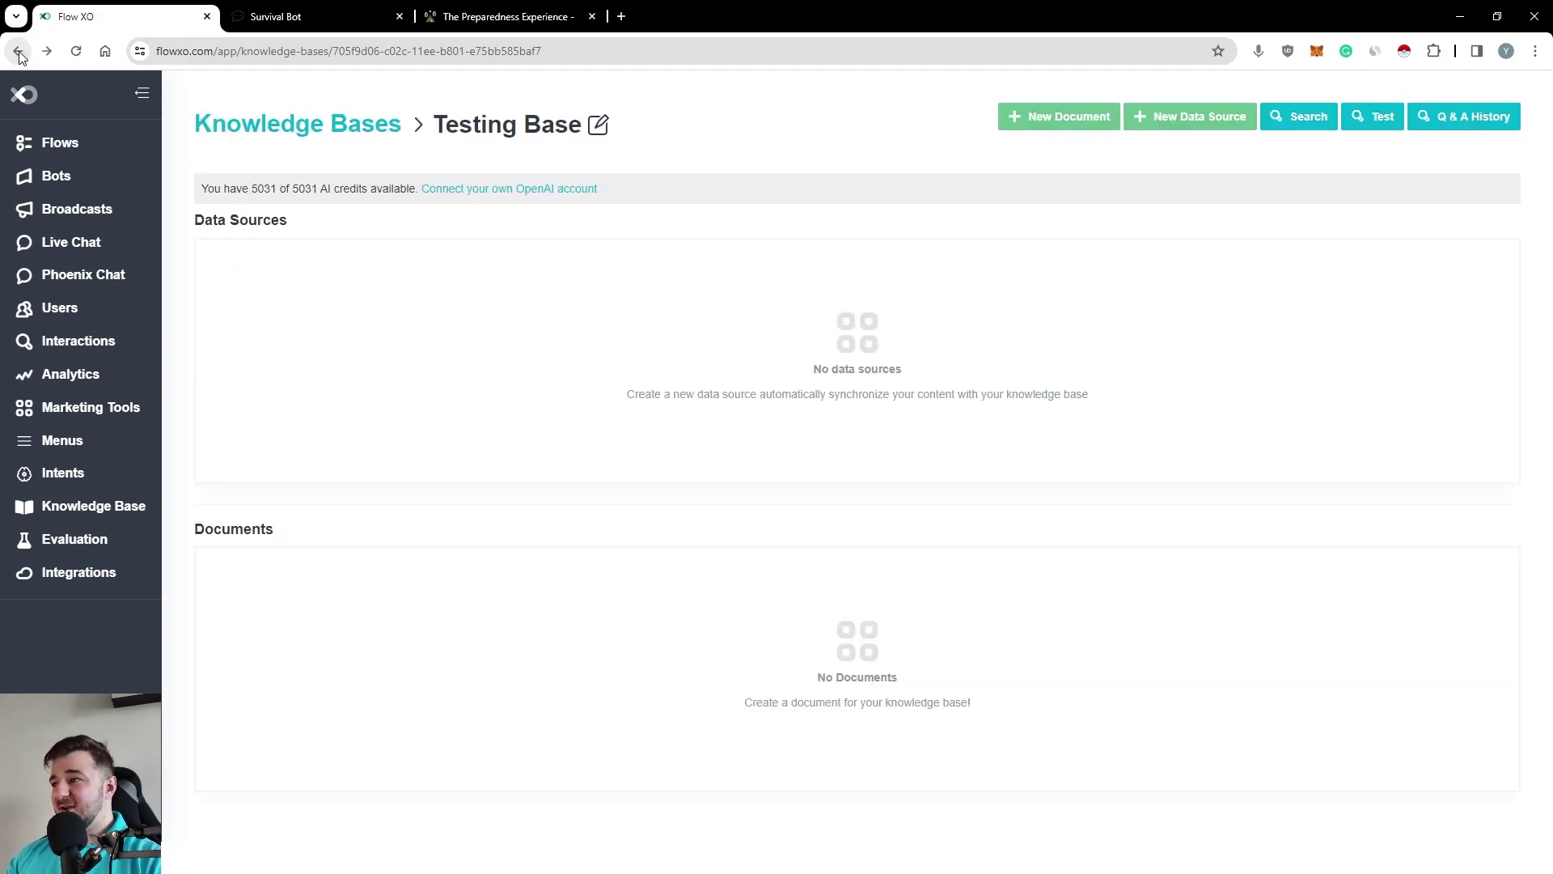
click(19, 52)
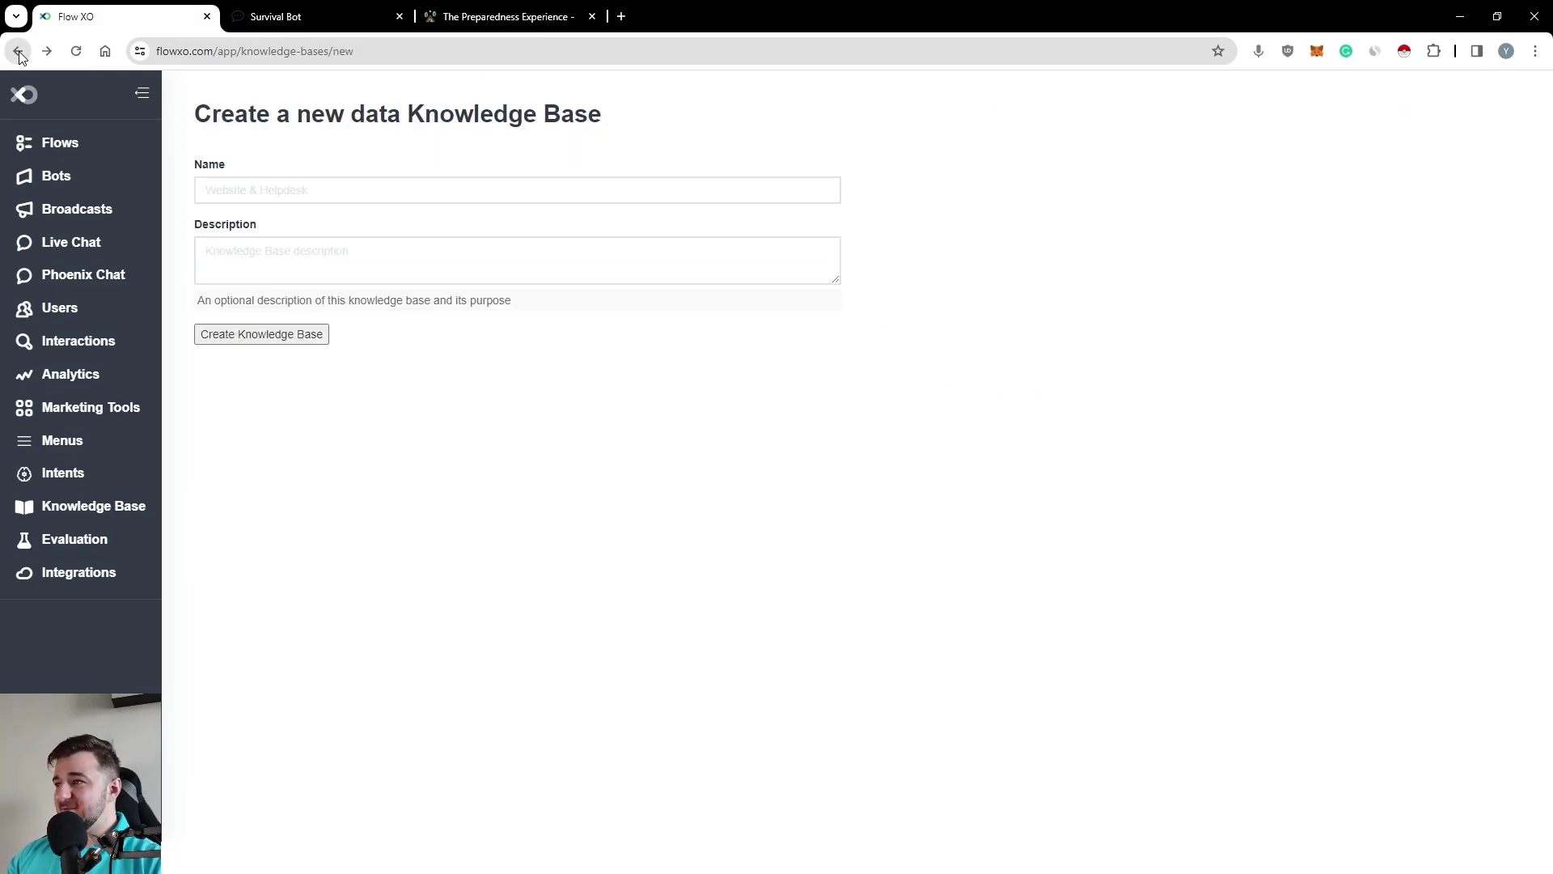
click(91, 505)
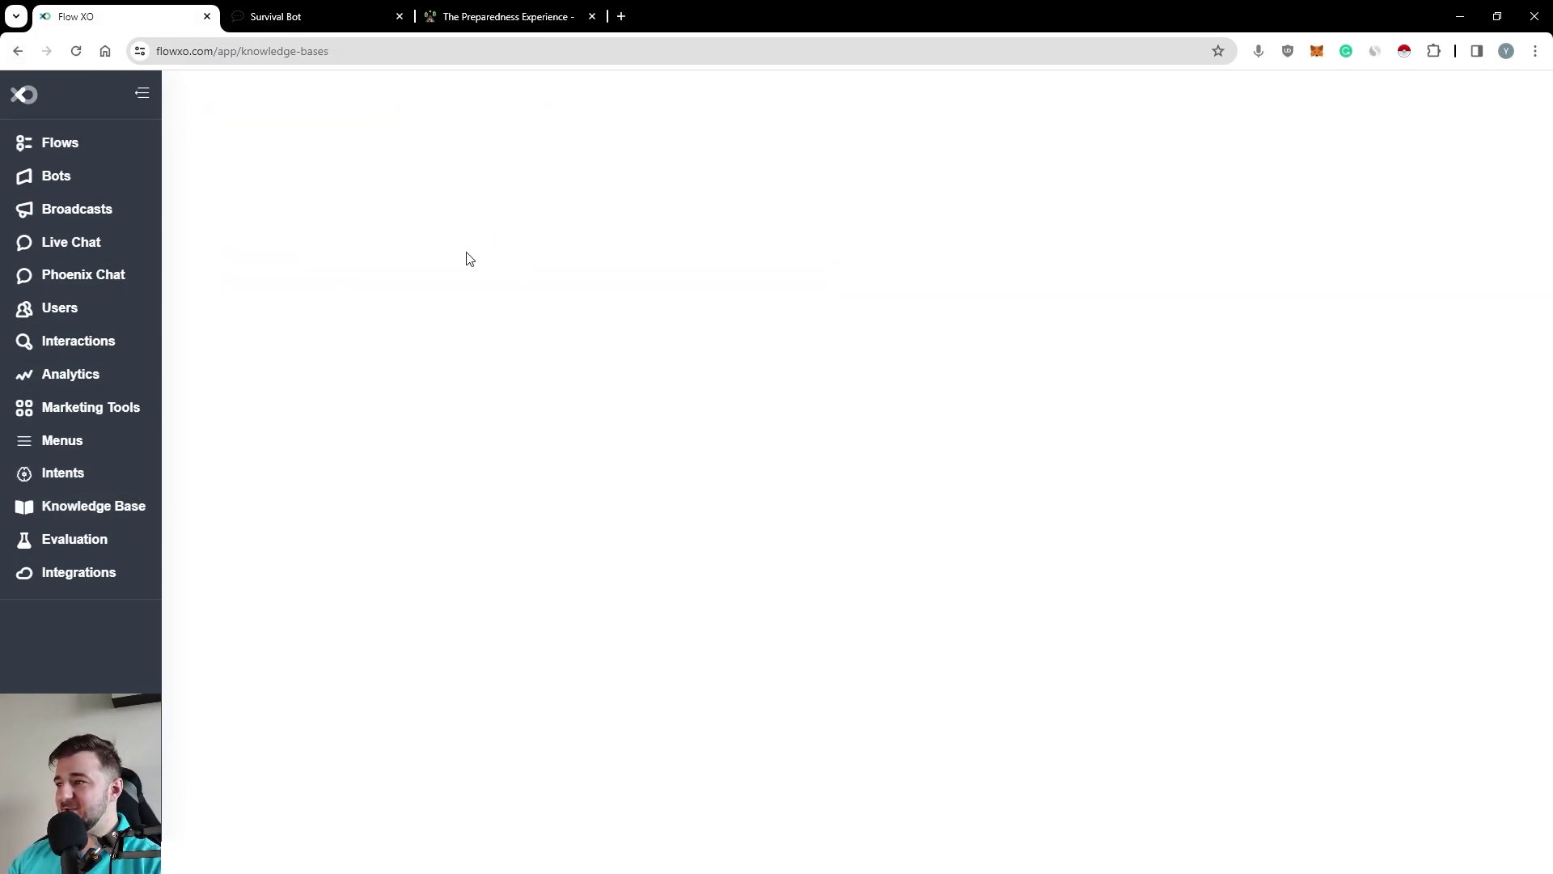
click(126, 517)
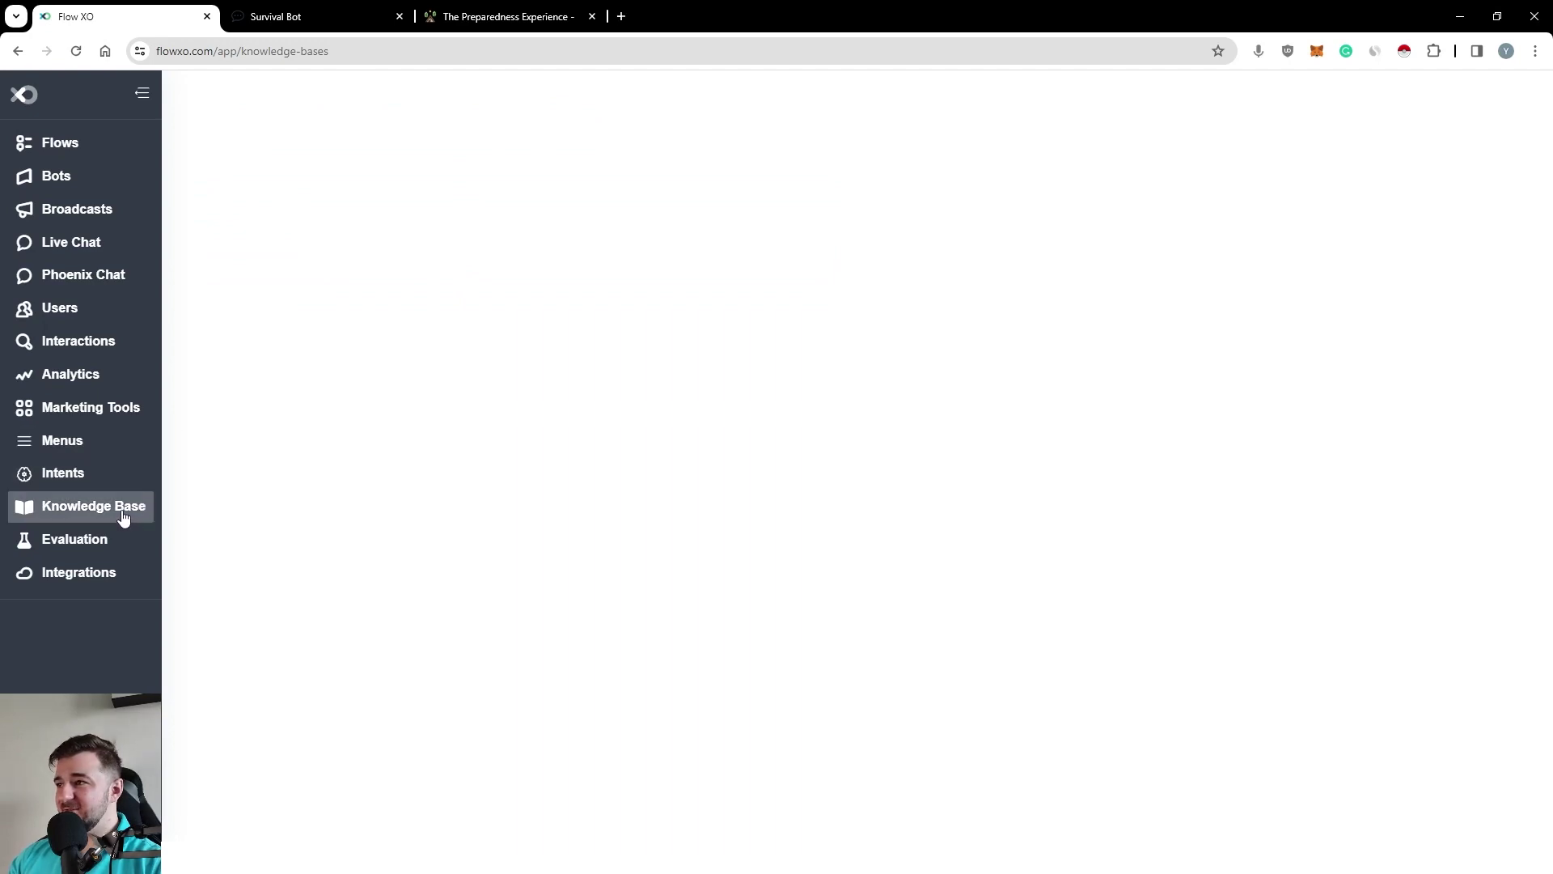
click(125, 508)
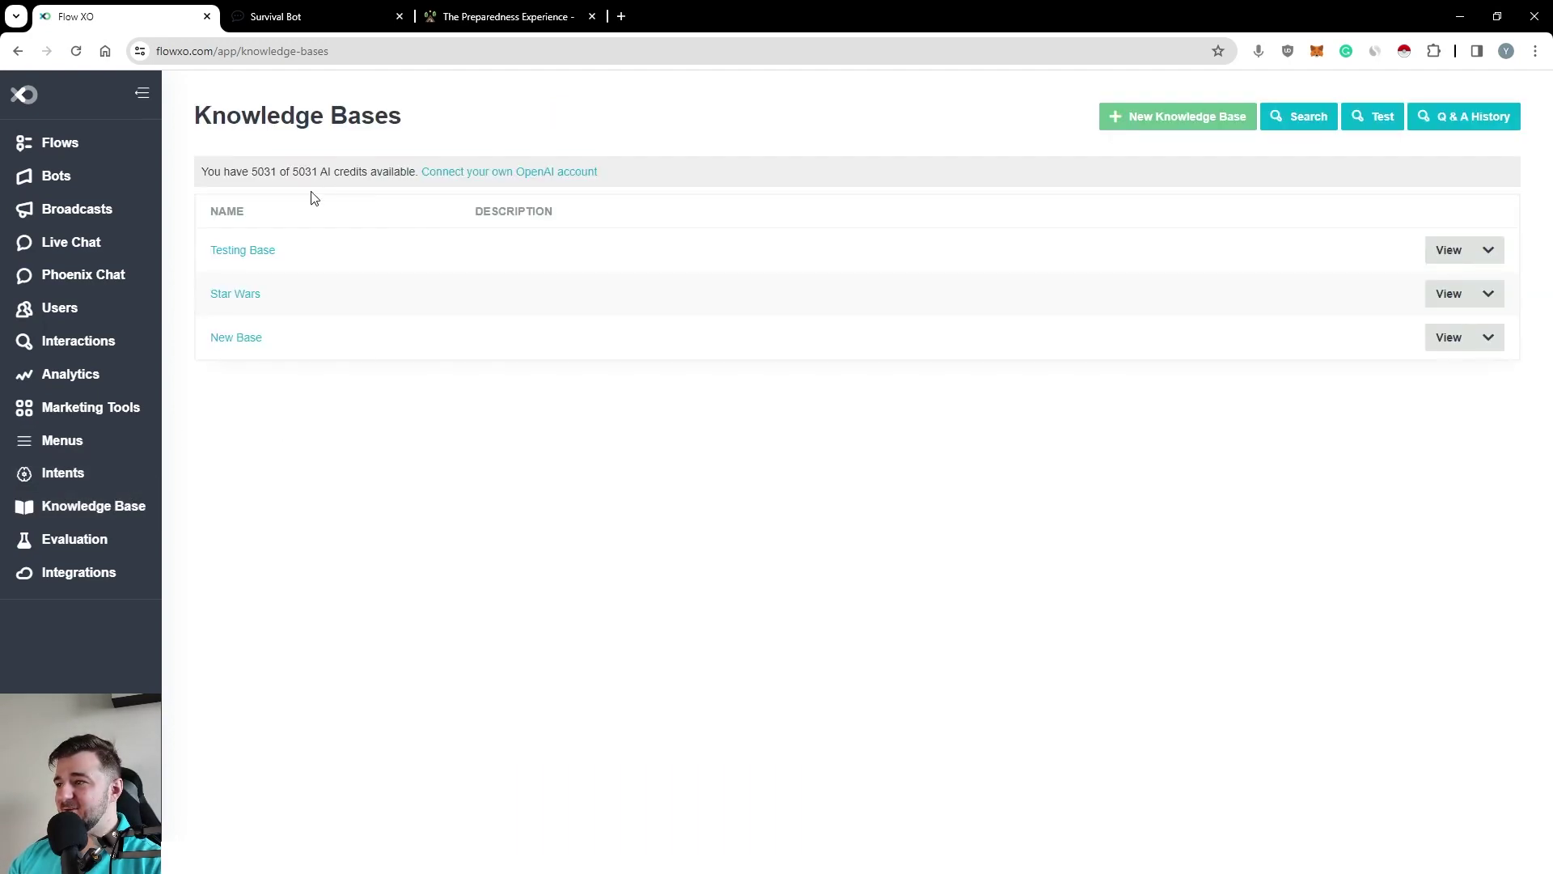
click(236, 340)
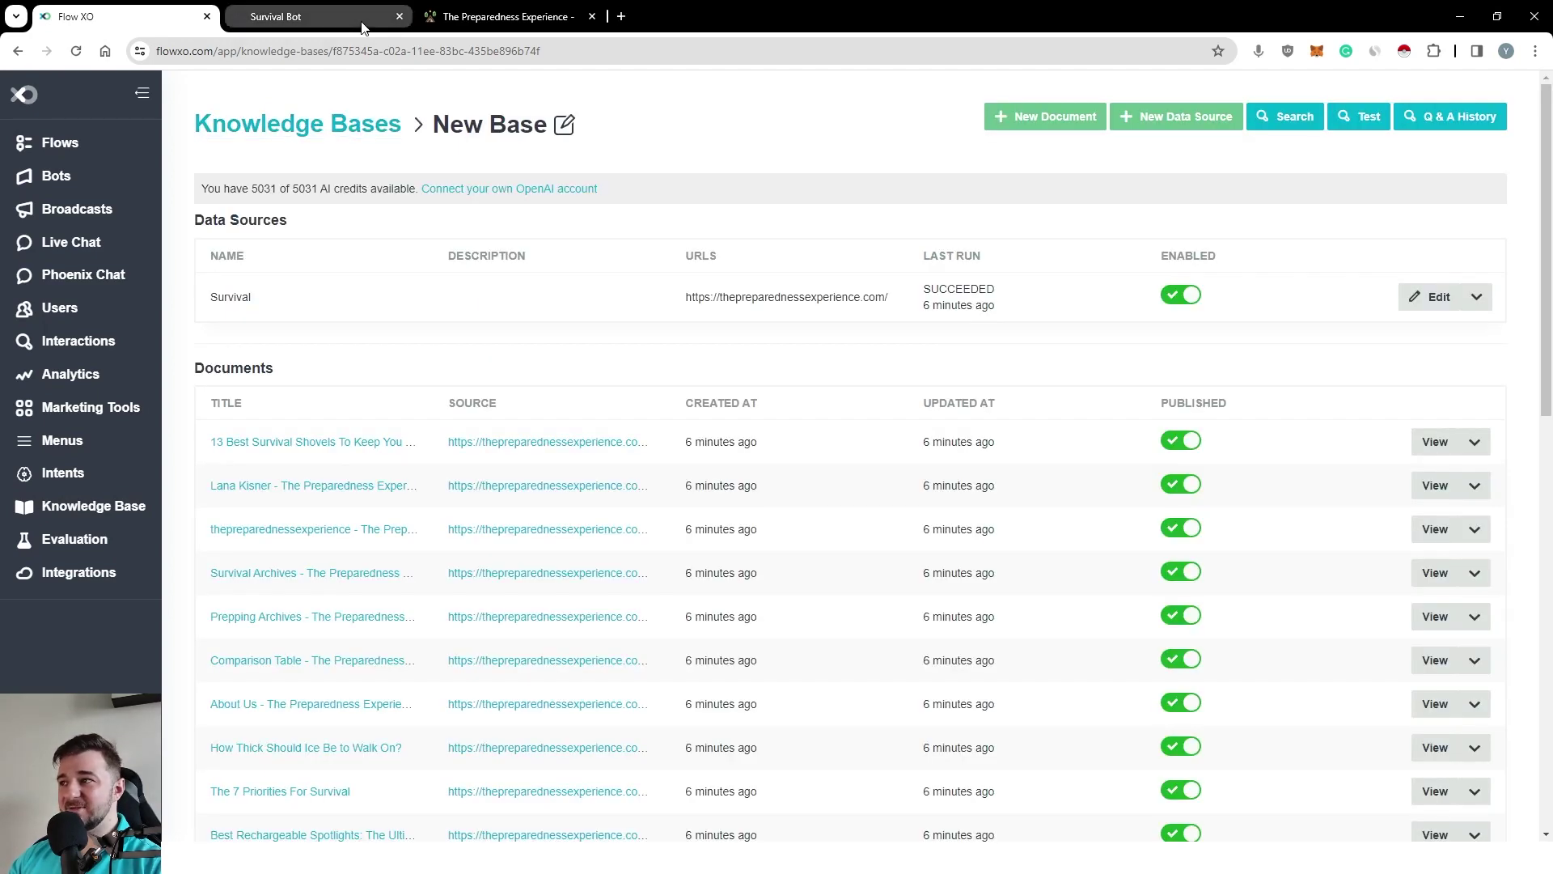
Check the scraped survival website's address, then return to New Base.
click(506, 16)
click(296, 50)
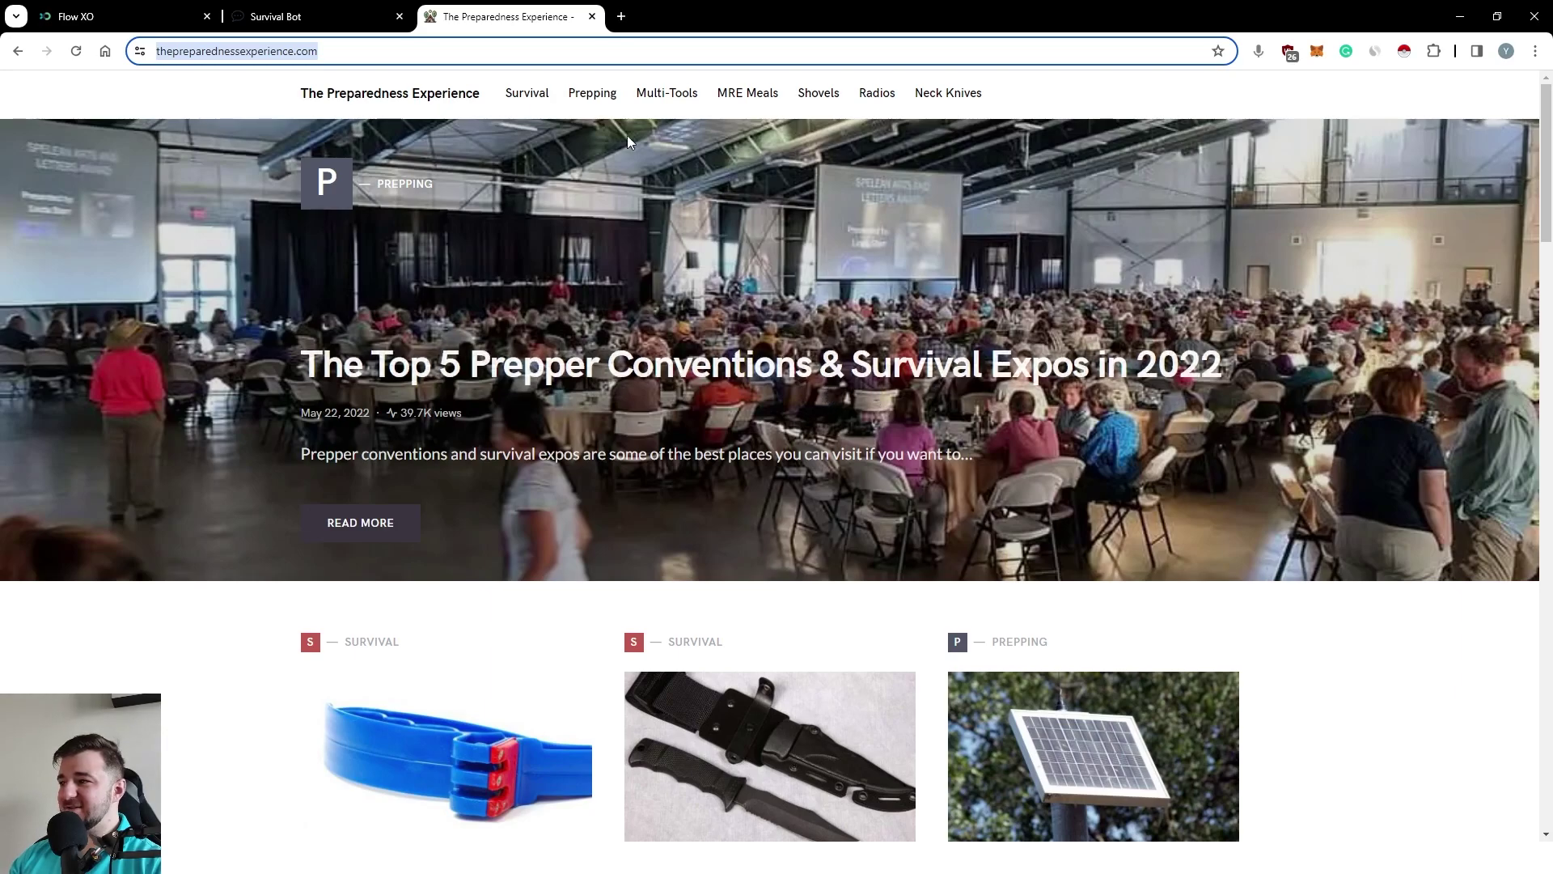
click(107, 12)
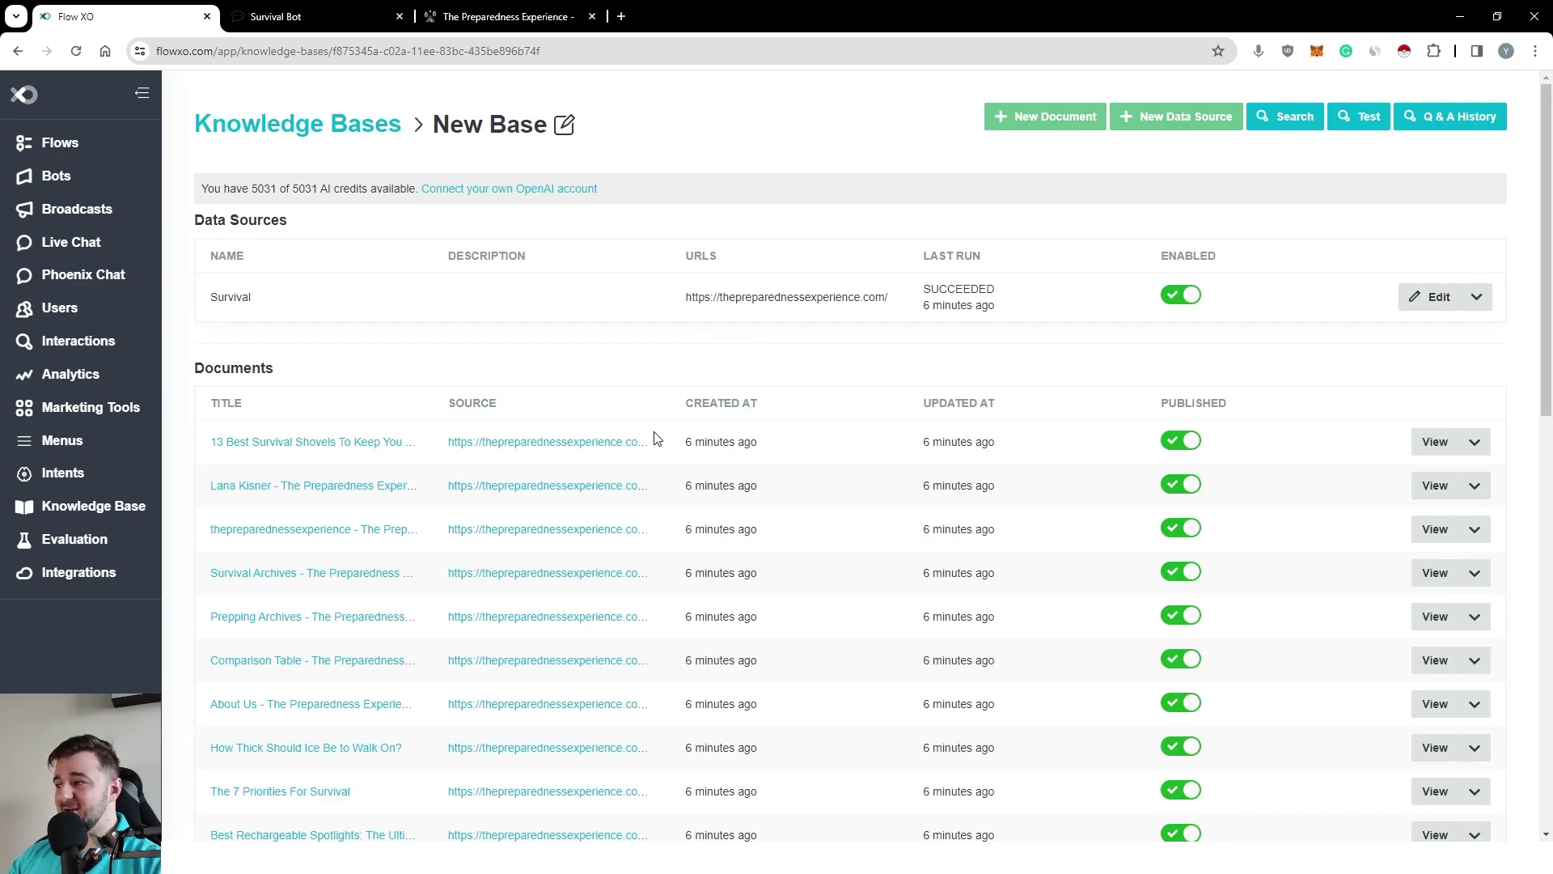
scroll(628, 489, down, 10)
scroll(639, 667, up, 10)
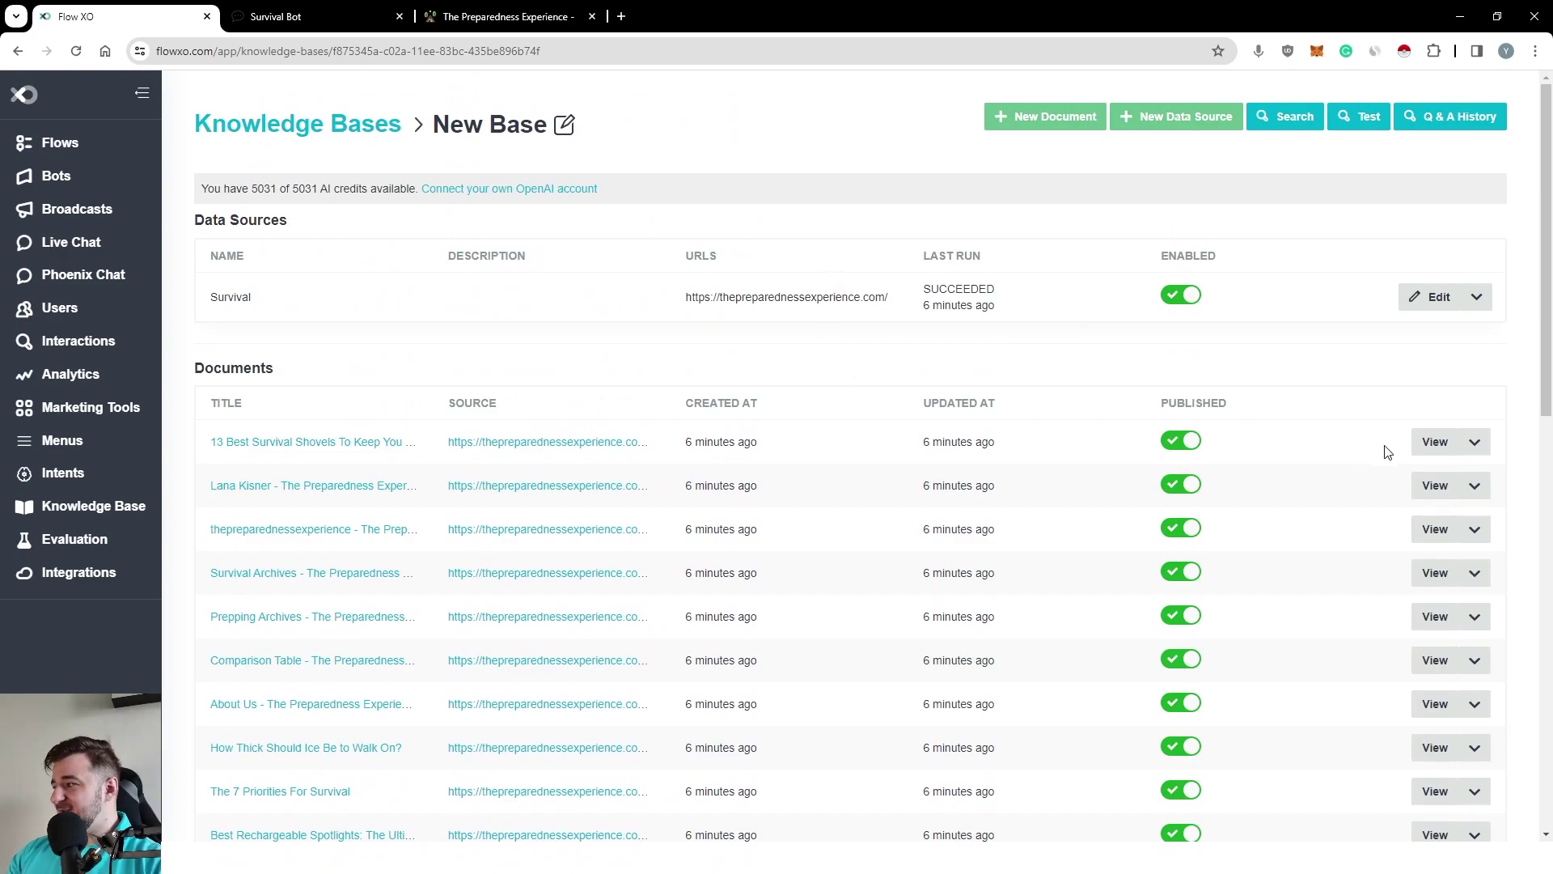
scroll(1424, 405, down, 2)
click(1475, 280)
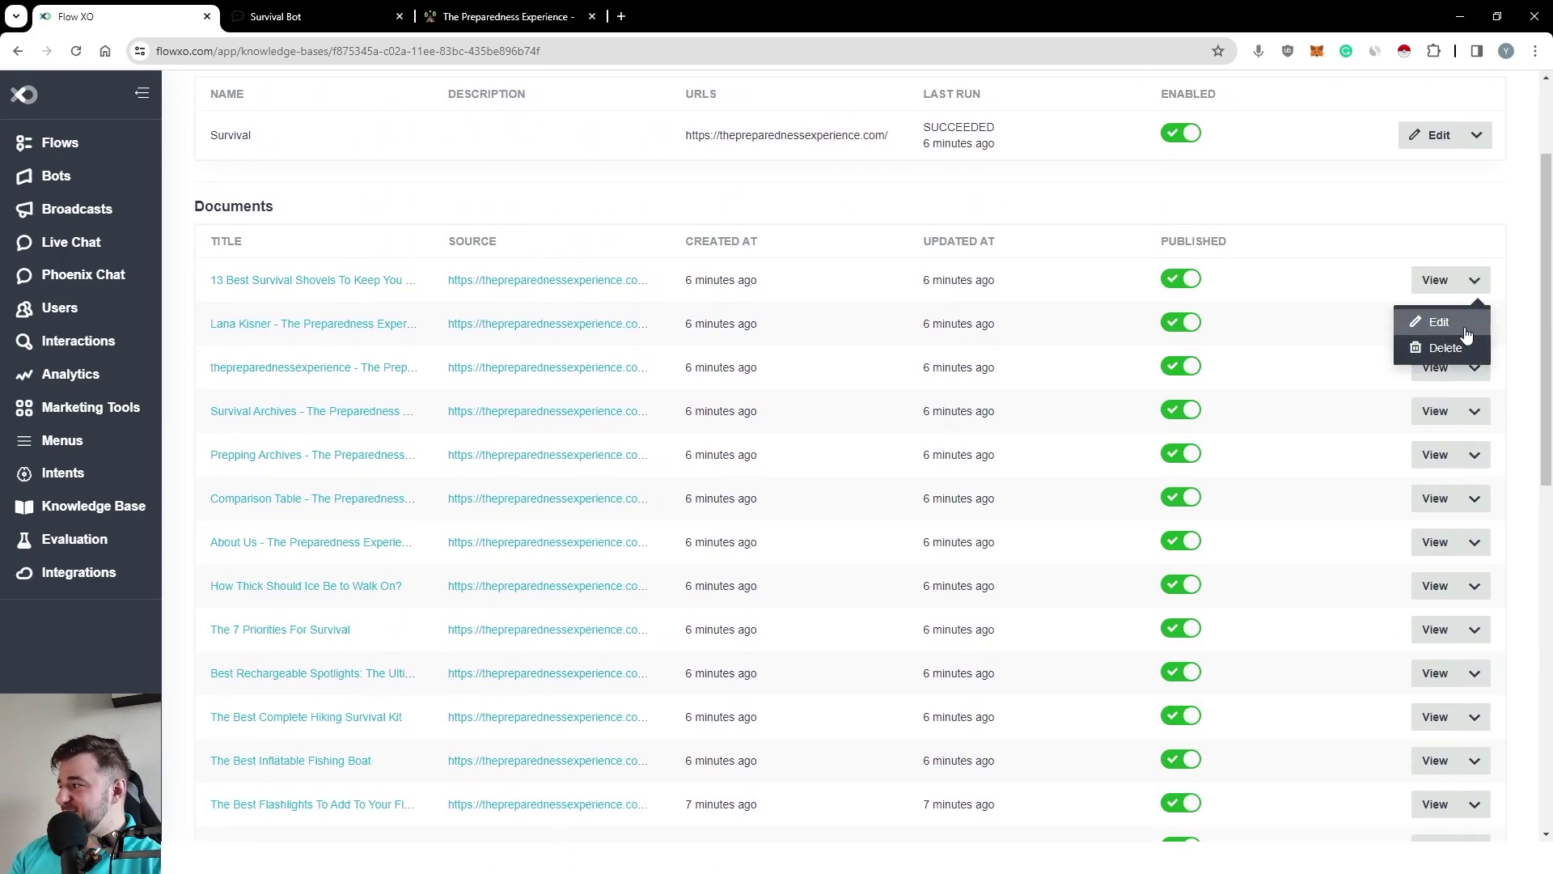
click(1307, 225)
scroll(1242, 301, up, 1)
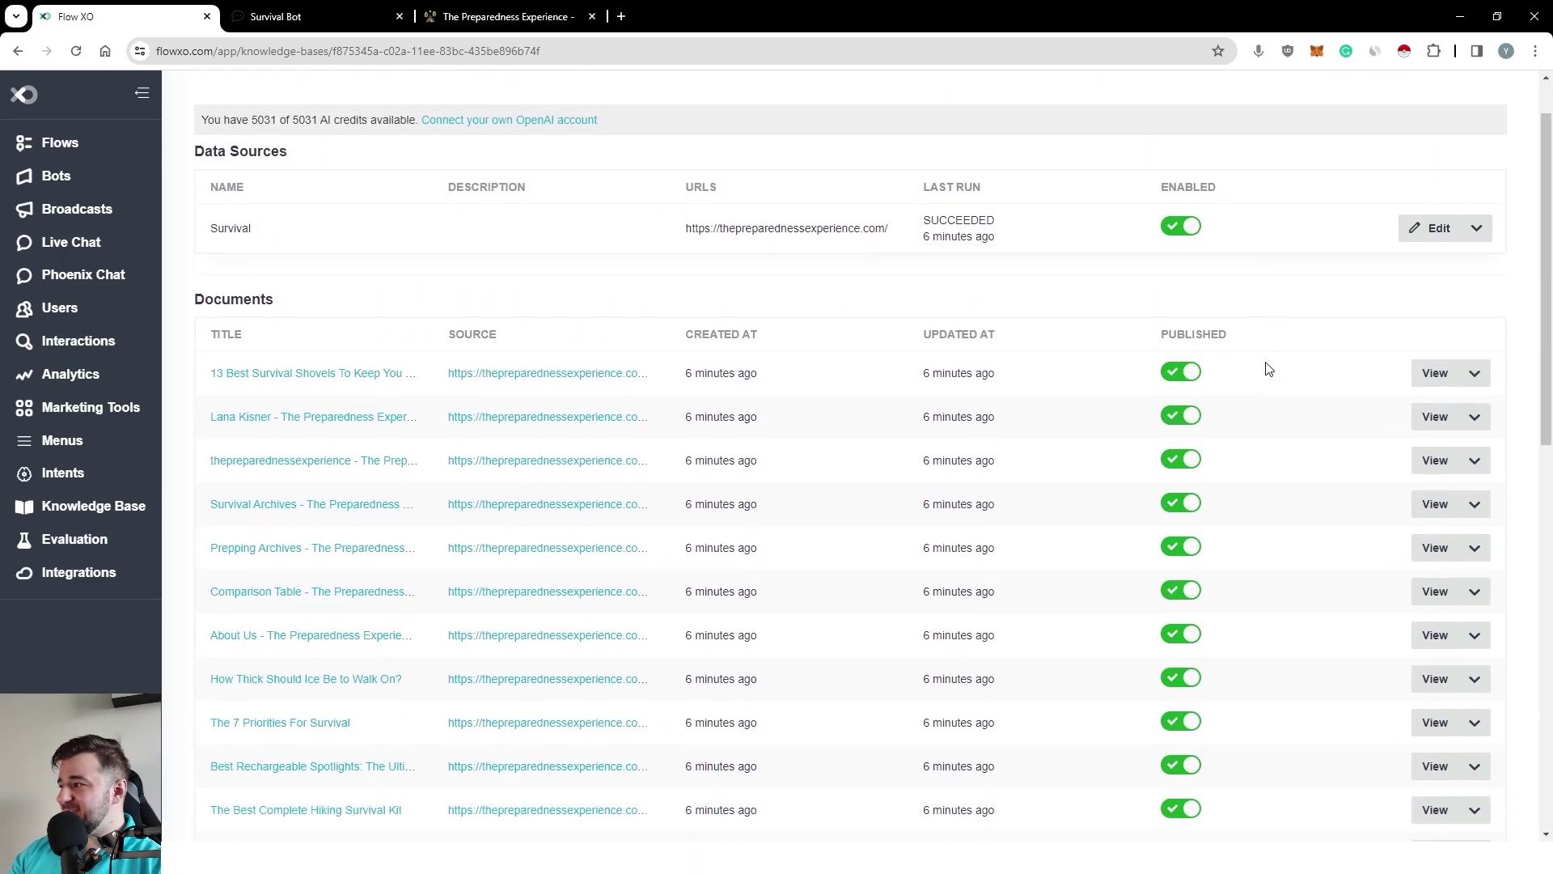
scroll(1262, 323, up, 1)
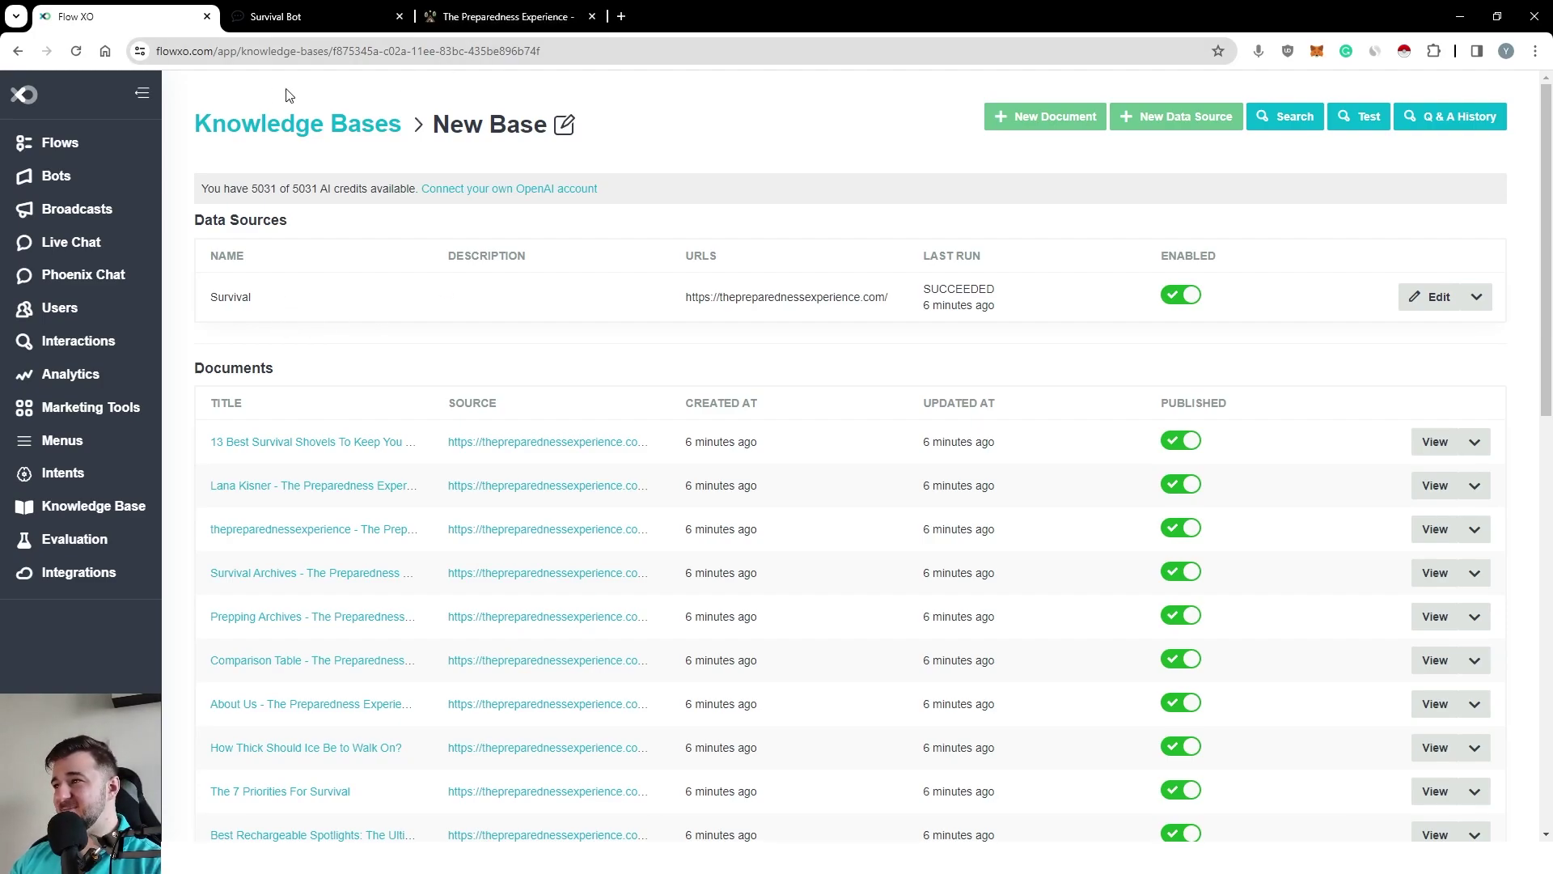
Select Survival Bot's Option 1 messenger link on Test & Distribute, then close the dialog.
click(84, 185)
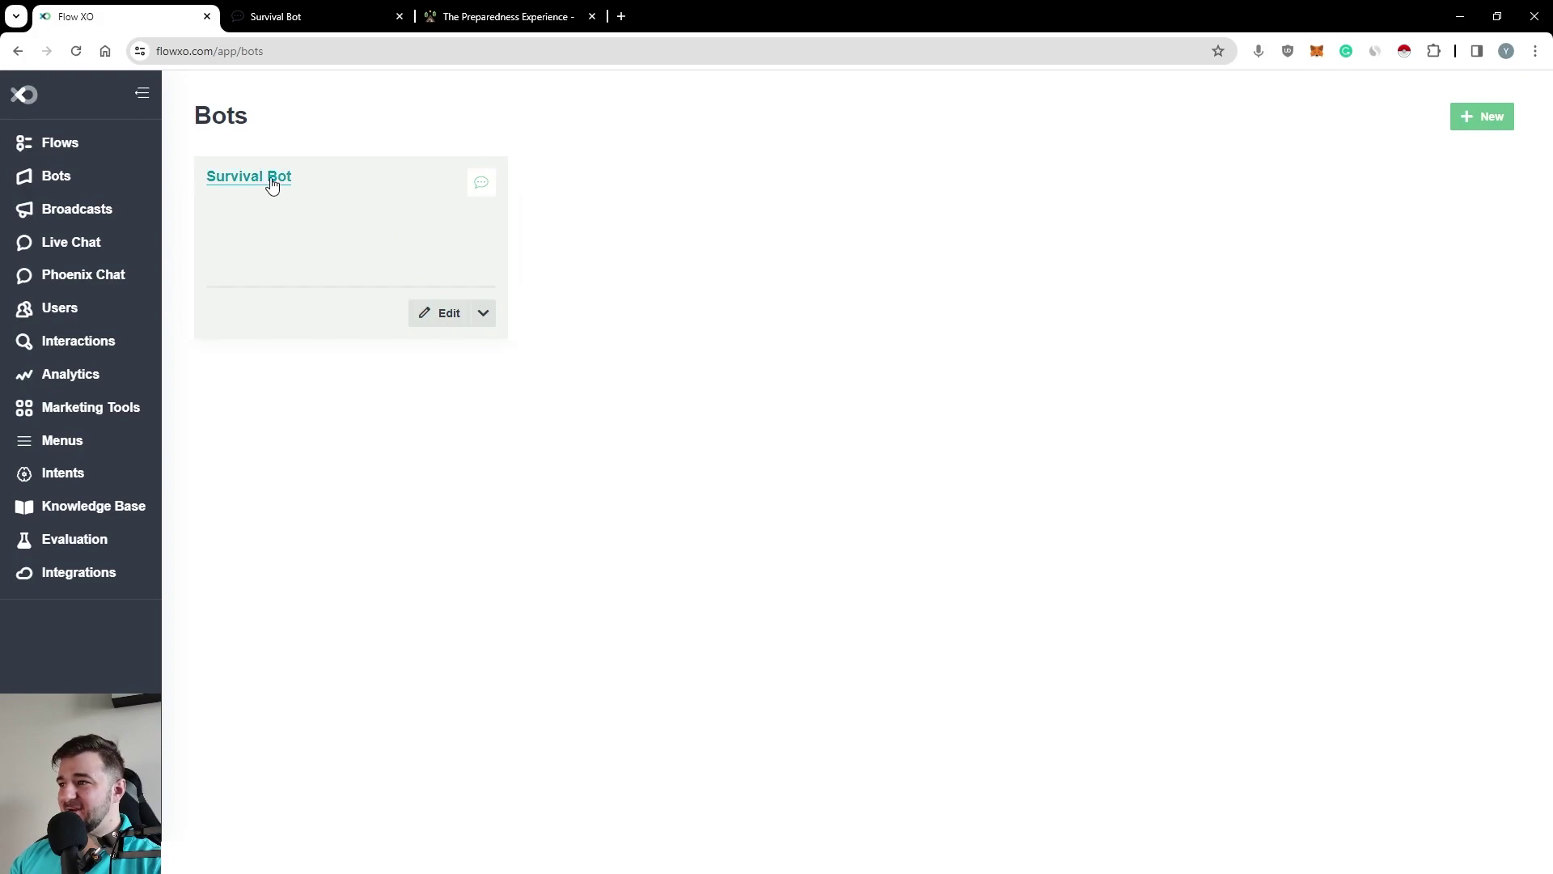
click(447, 314)
scroll(809, 551, down, 9)
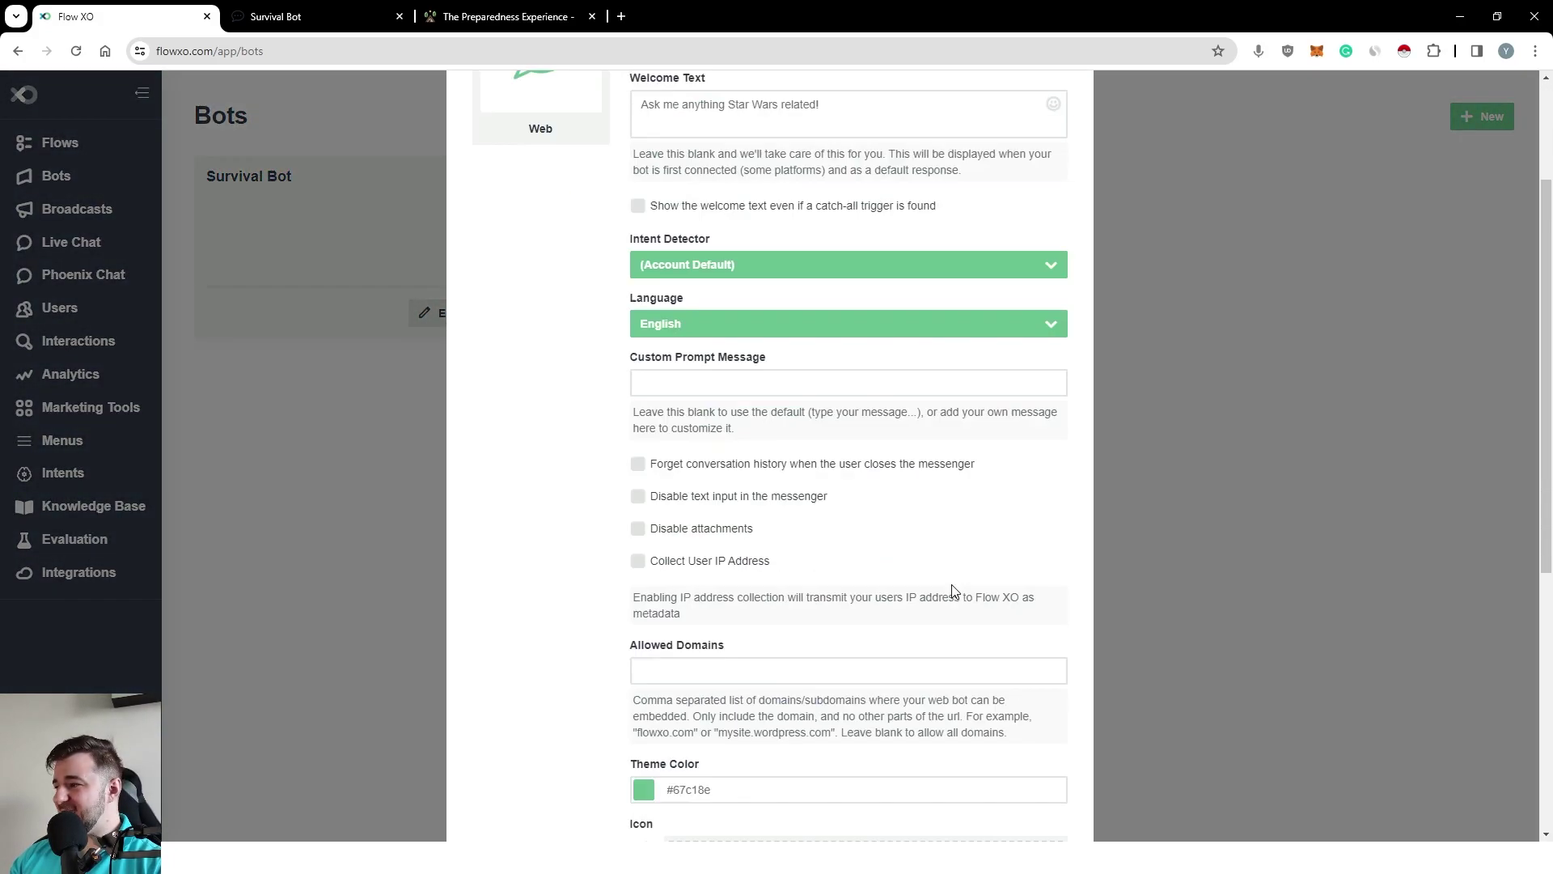
click(1070, 797)
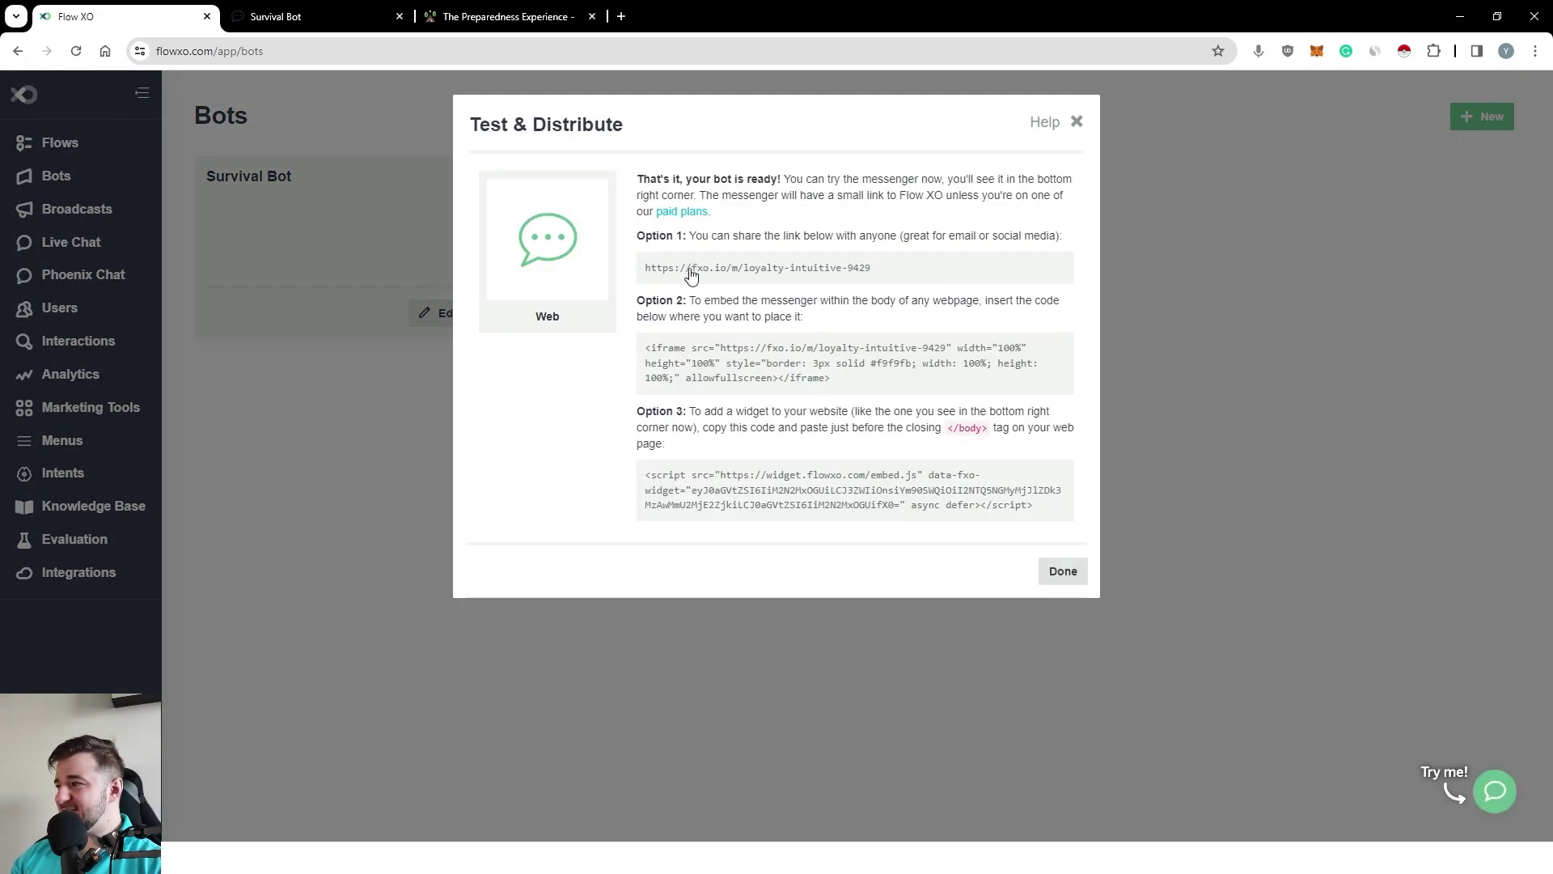
triple_click(751, 272)
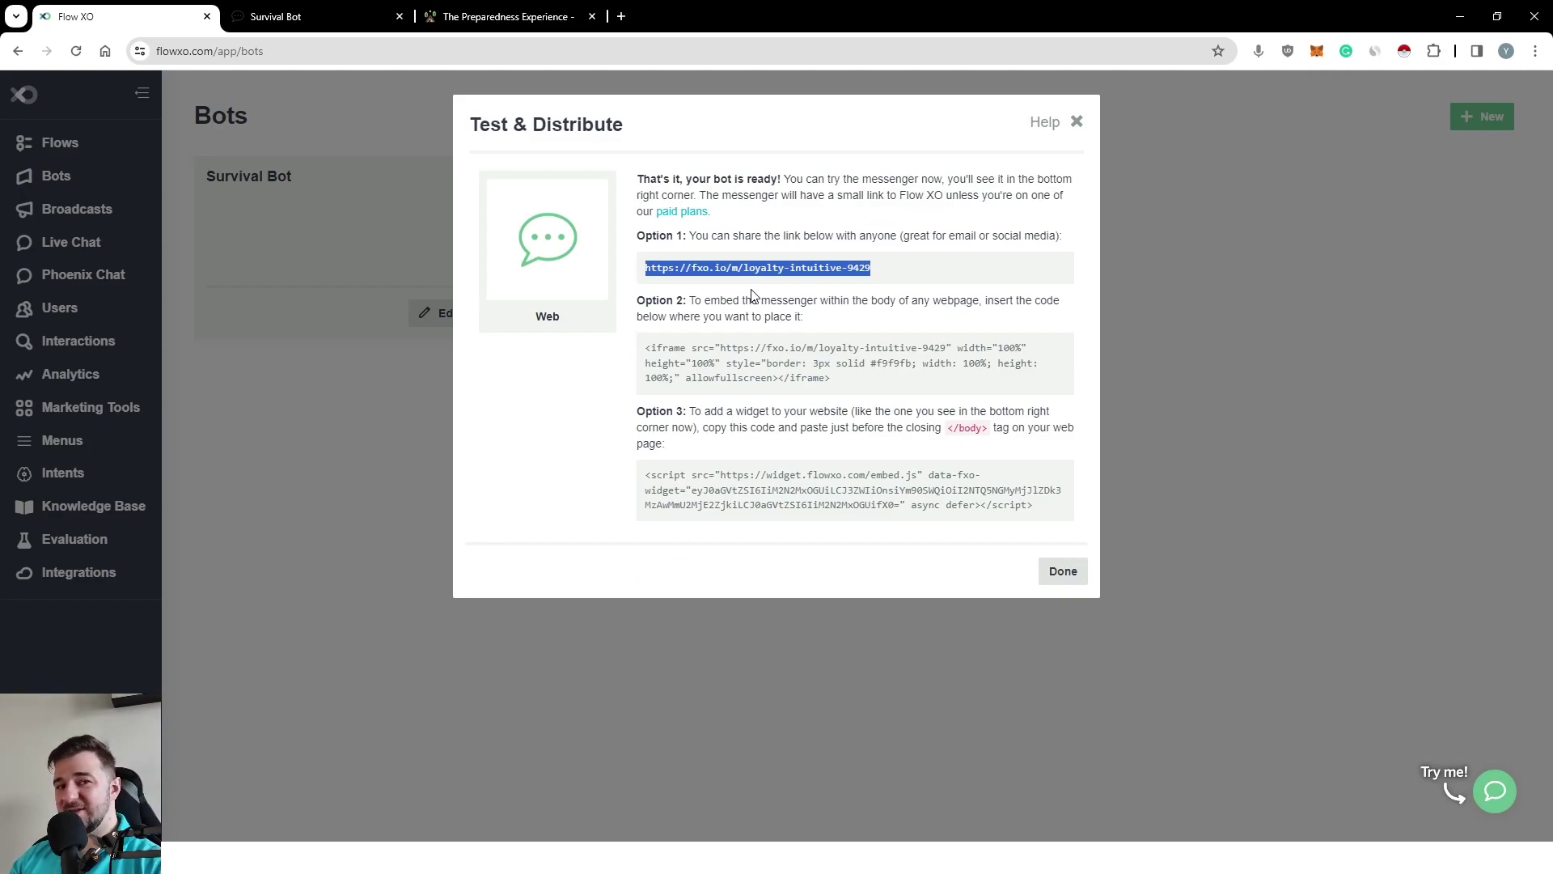
click(1077, 123)
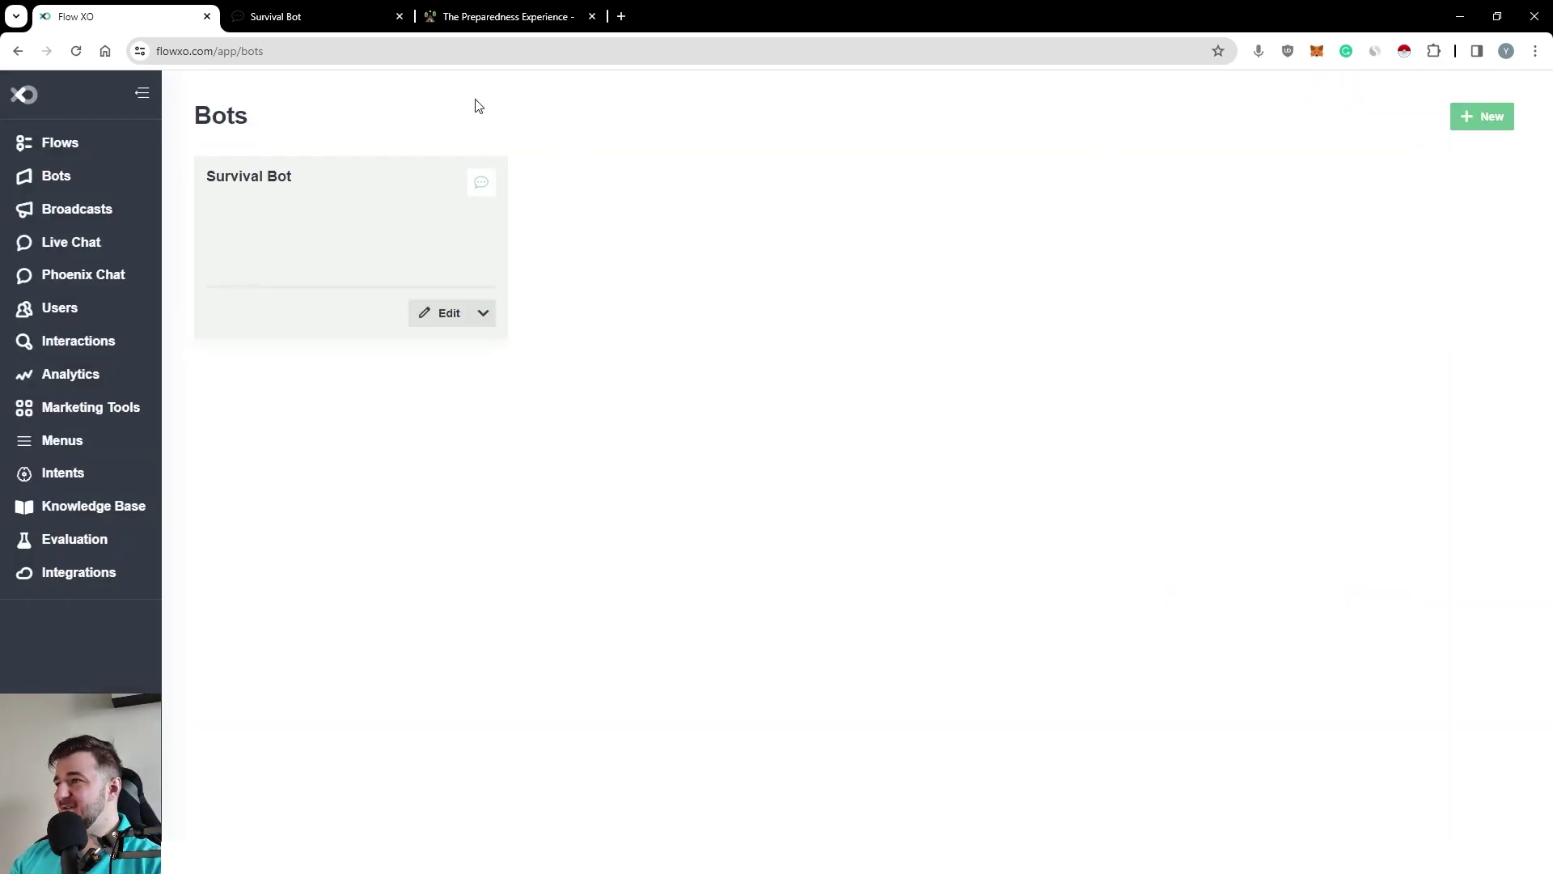
Ask the Survival Bot 'What are the best flashlights?' and review its GearLight LED Flashlight recommendation.
click(327, 16)
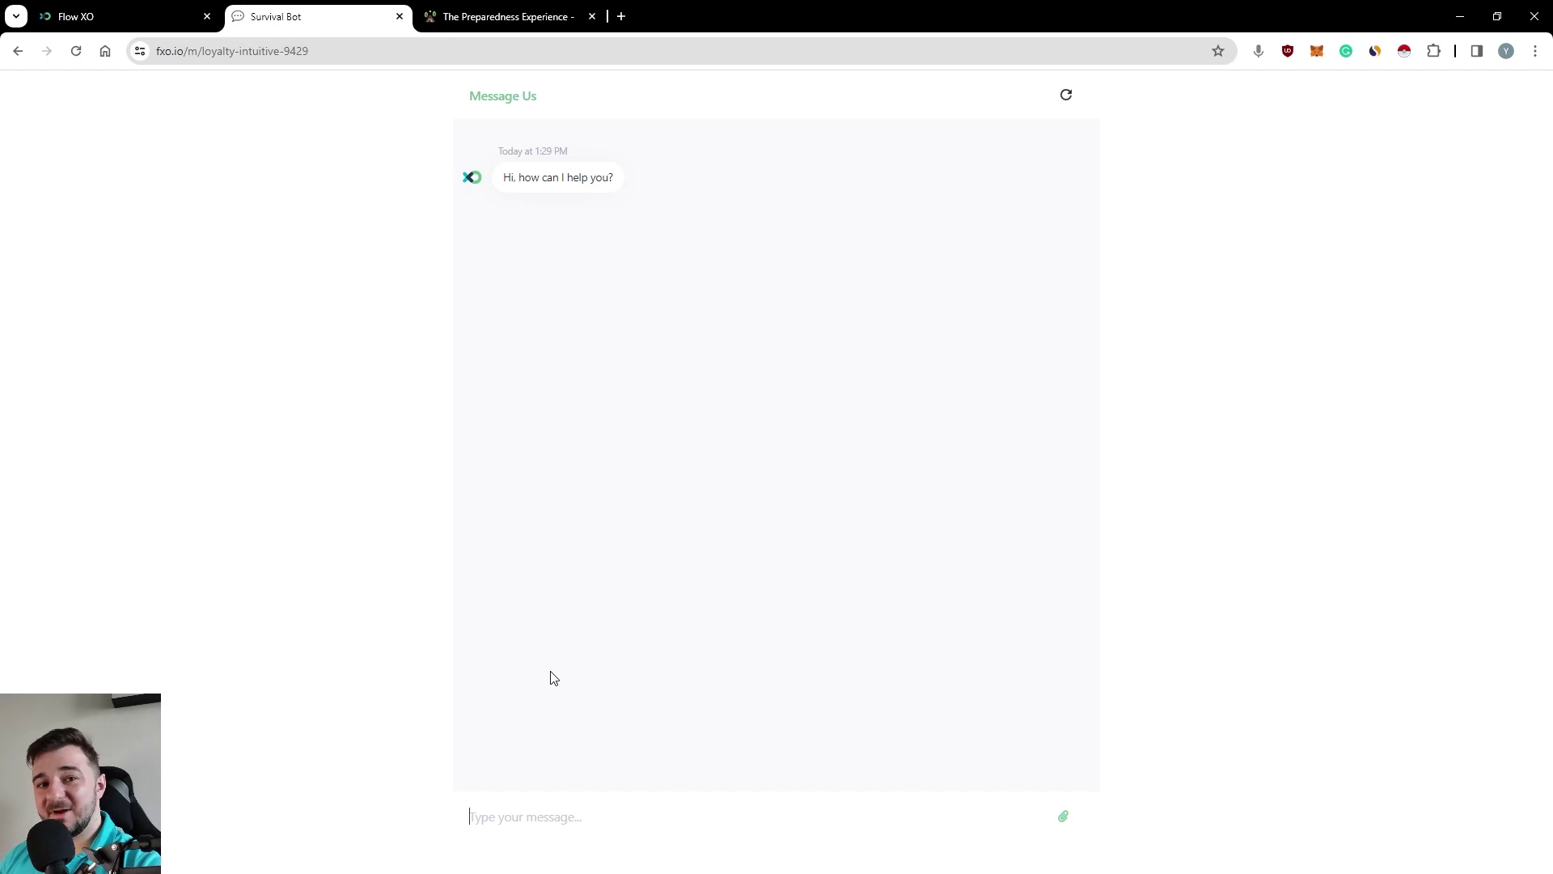
text(What are )
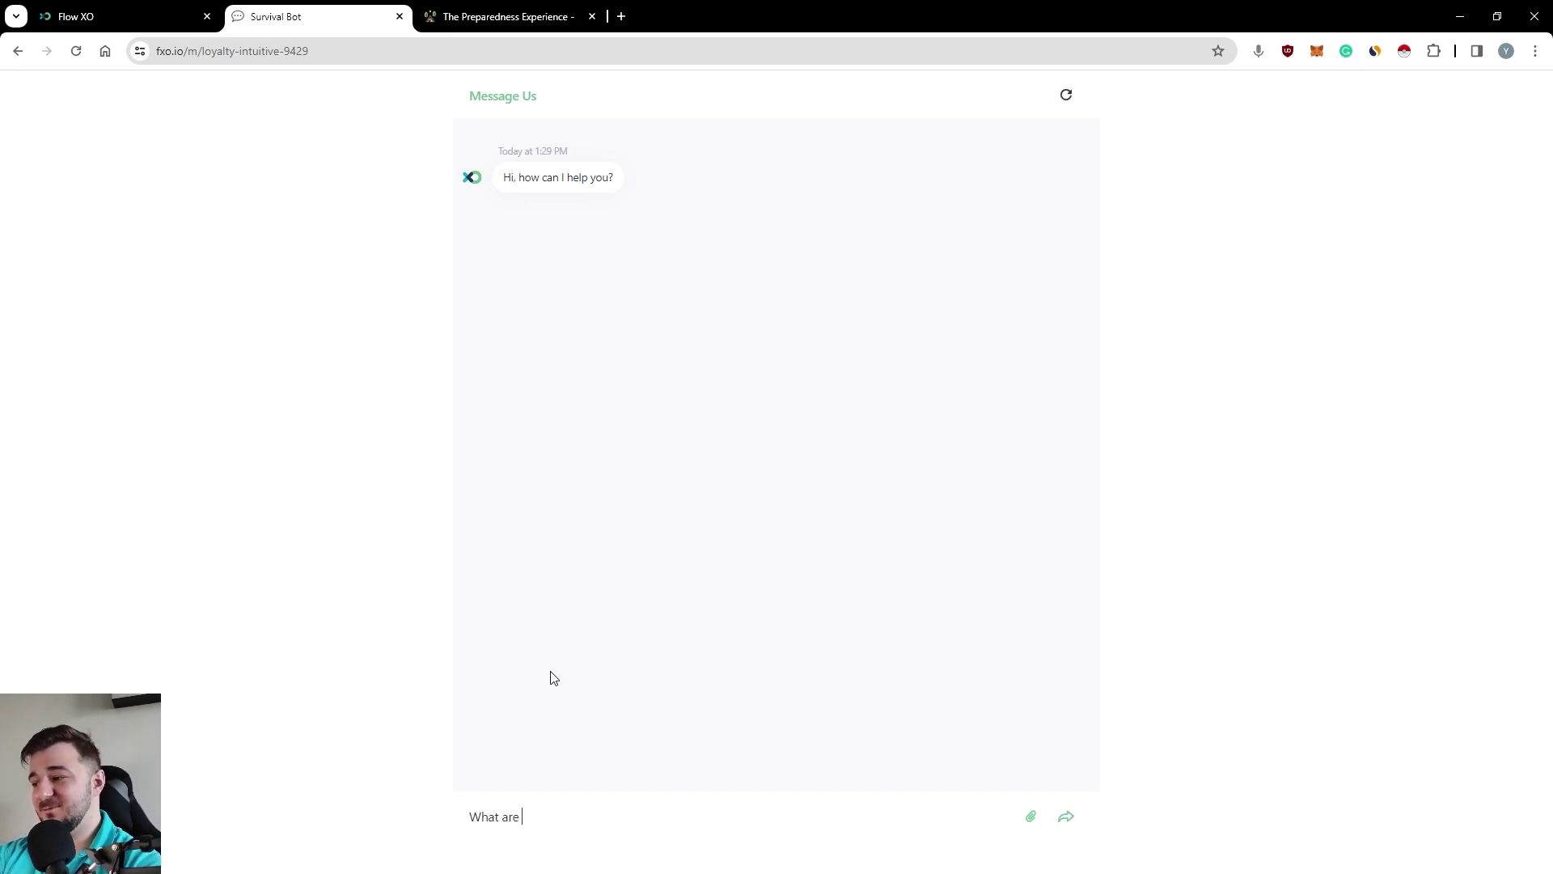
text(the best flashlights?)
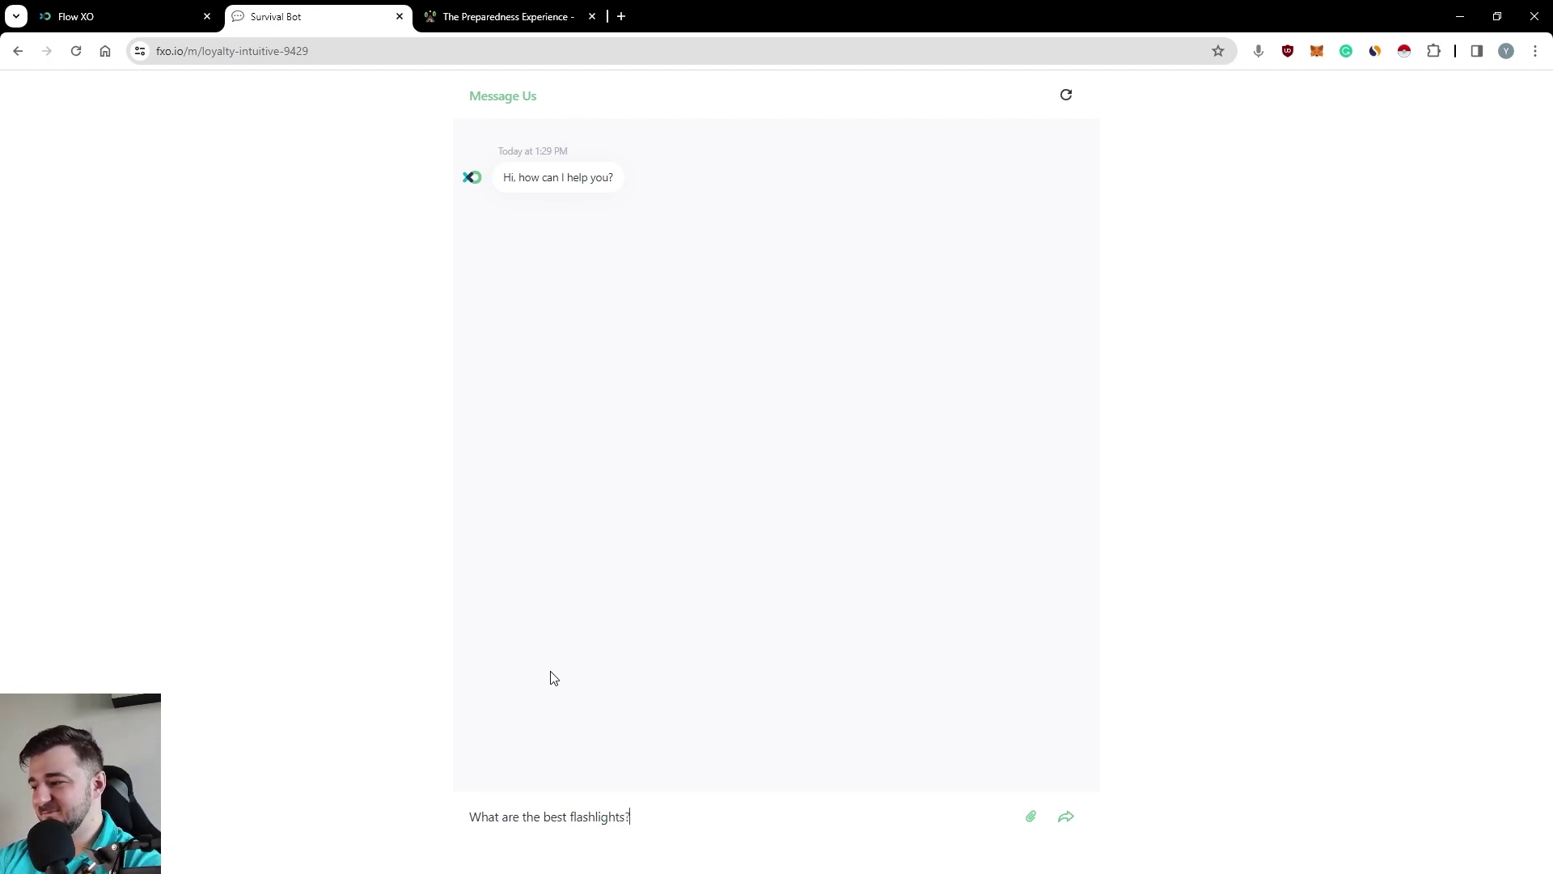
key(Return)
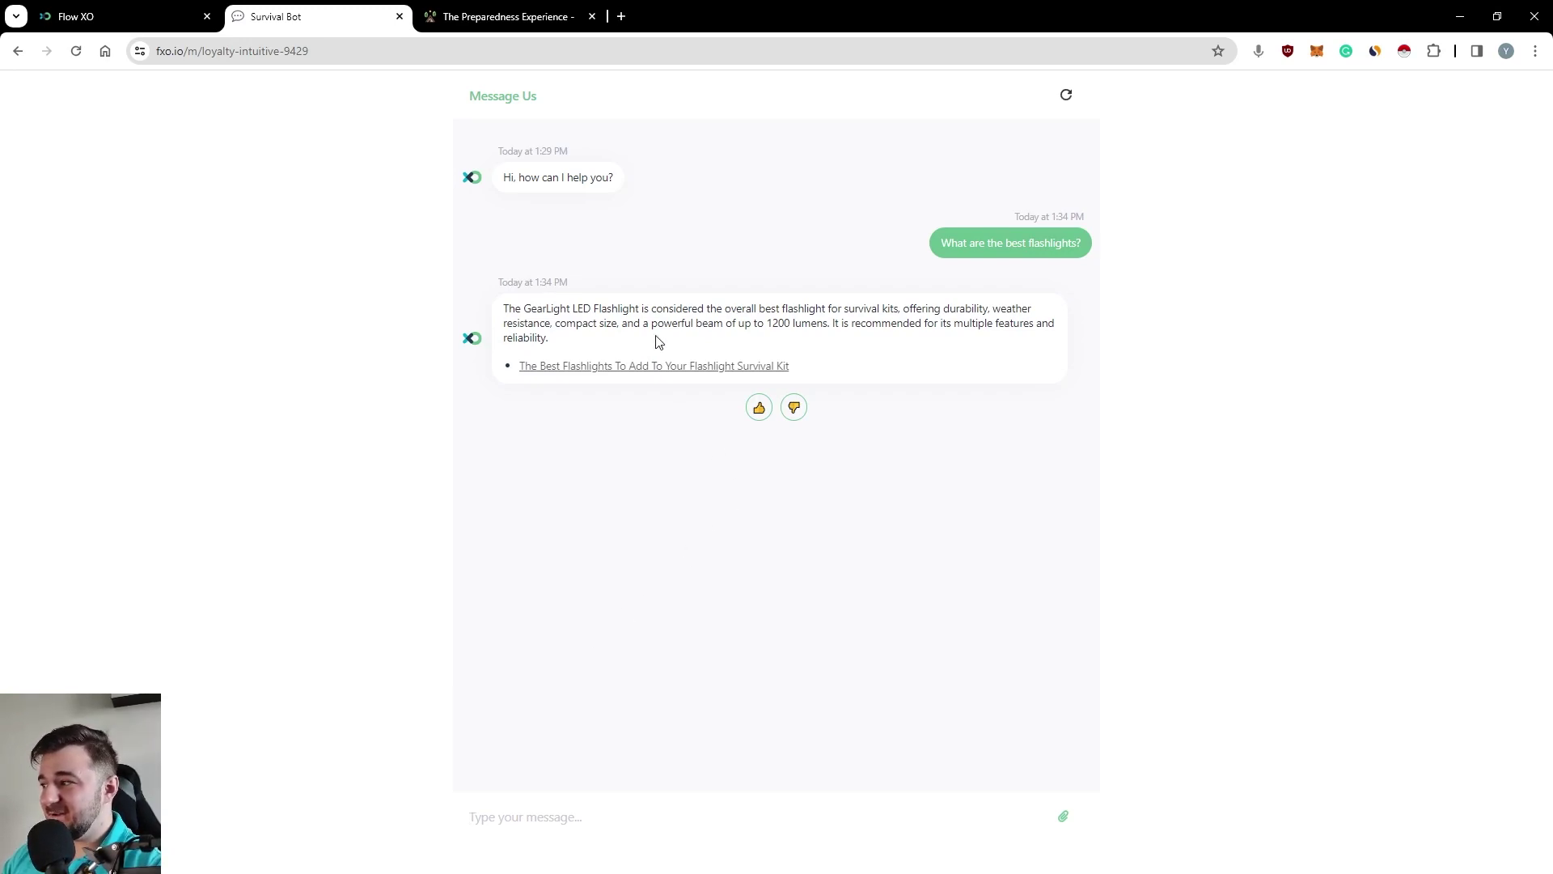
drag(571, 309, 773, 324)
click(773, 324)
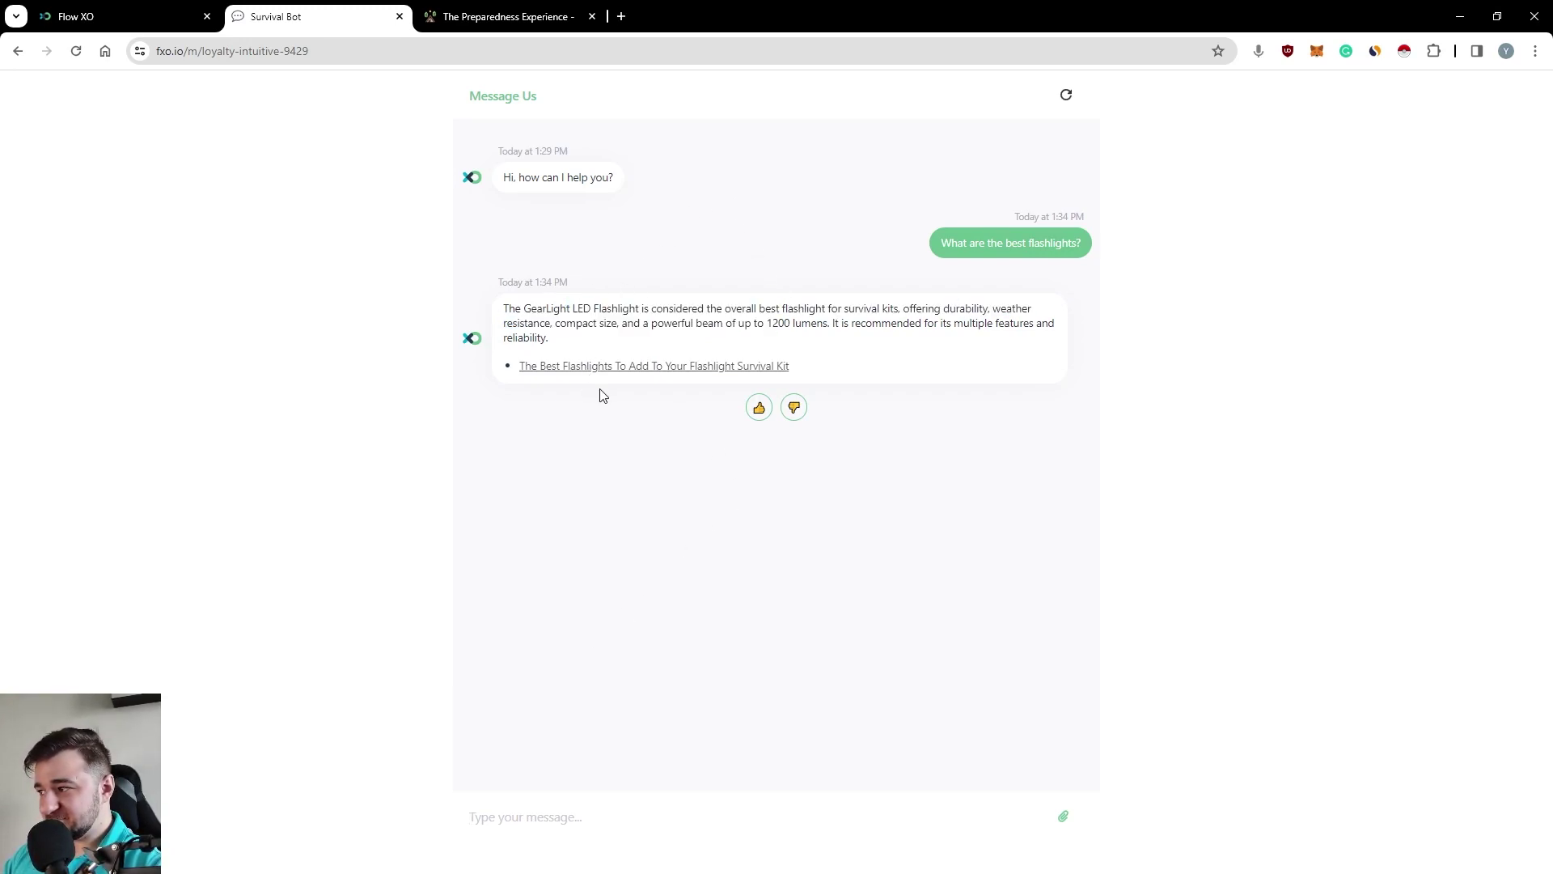
Open the cited survival-kit flashlight article in its own tab, skim it, and close it.
click(637, 376)
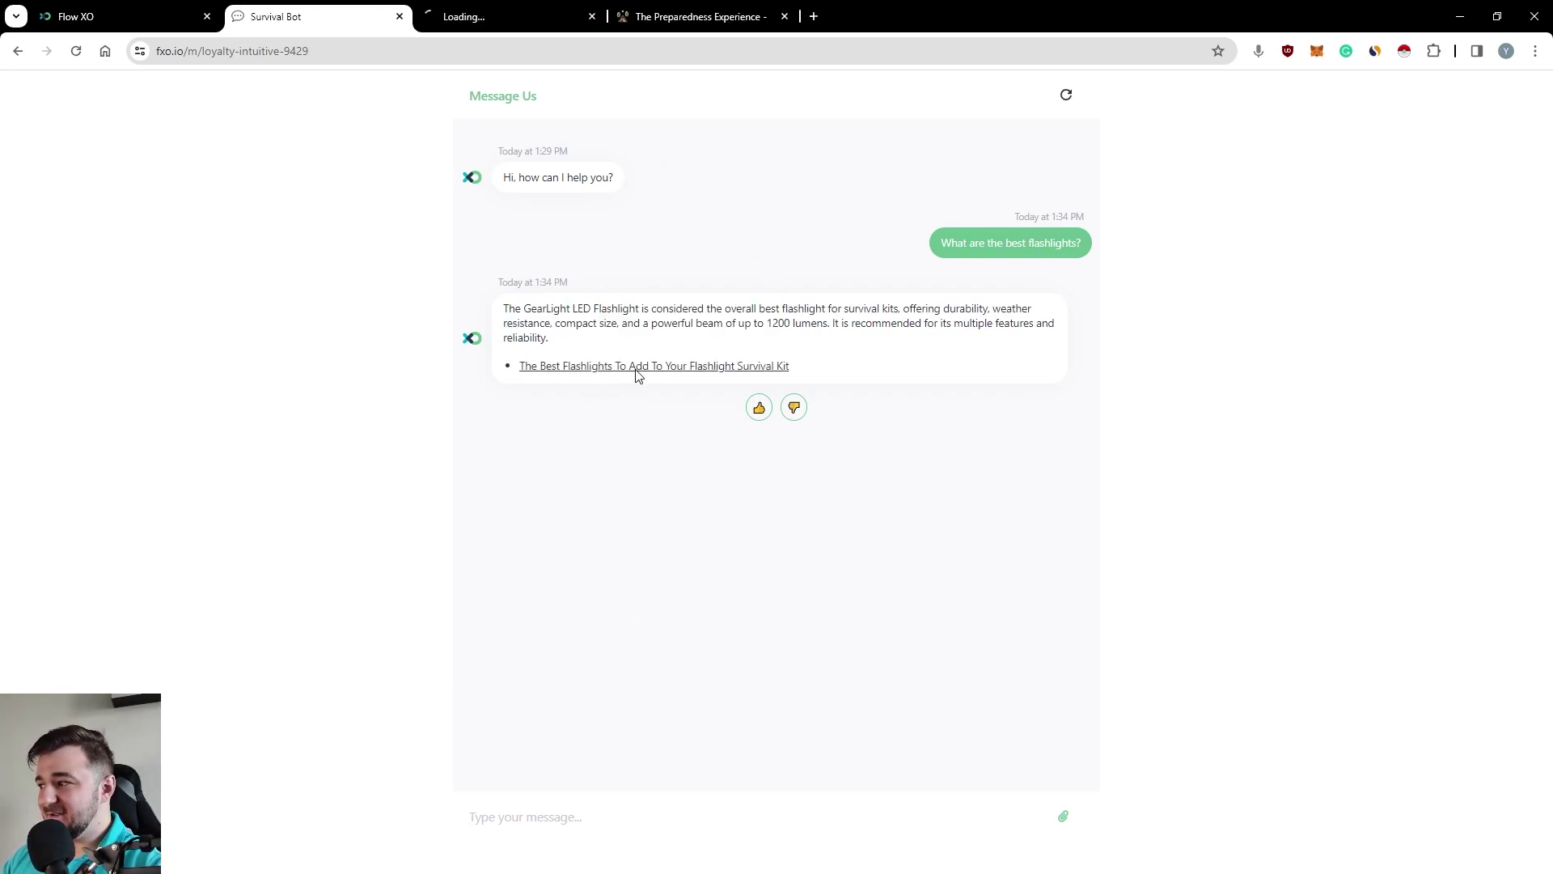
click(526, 11)
scroll(566, 121, down, 15)
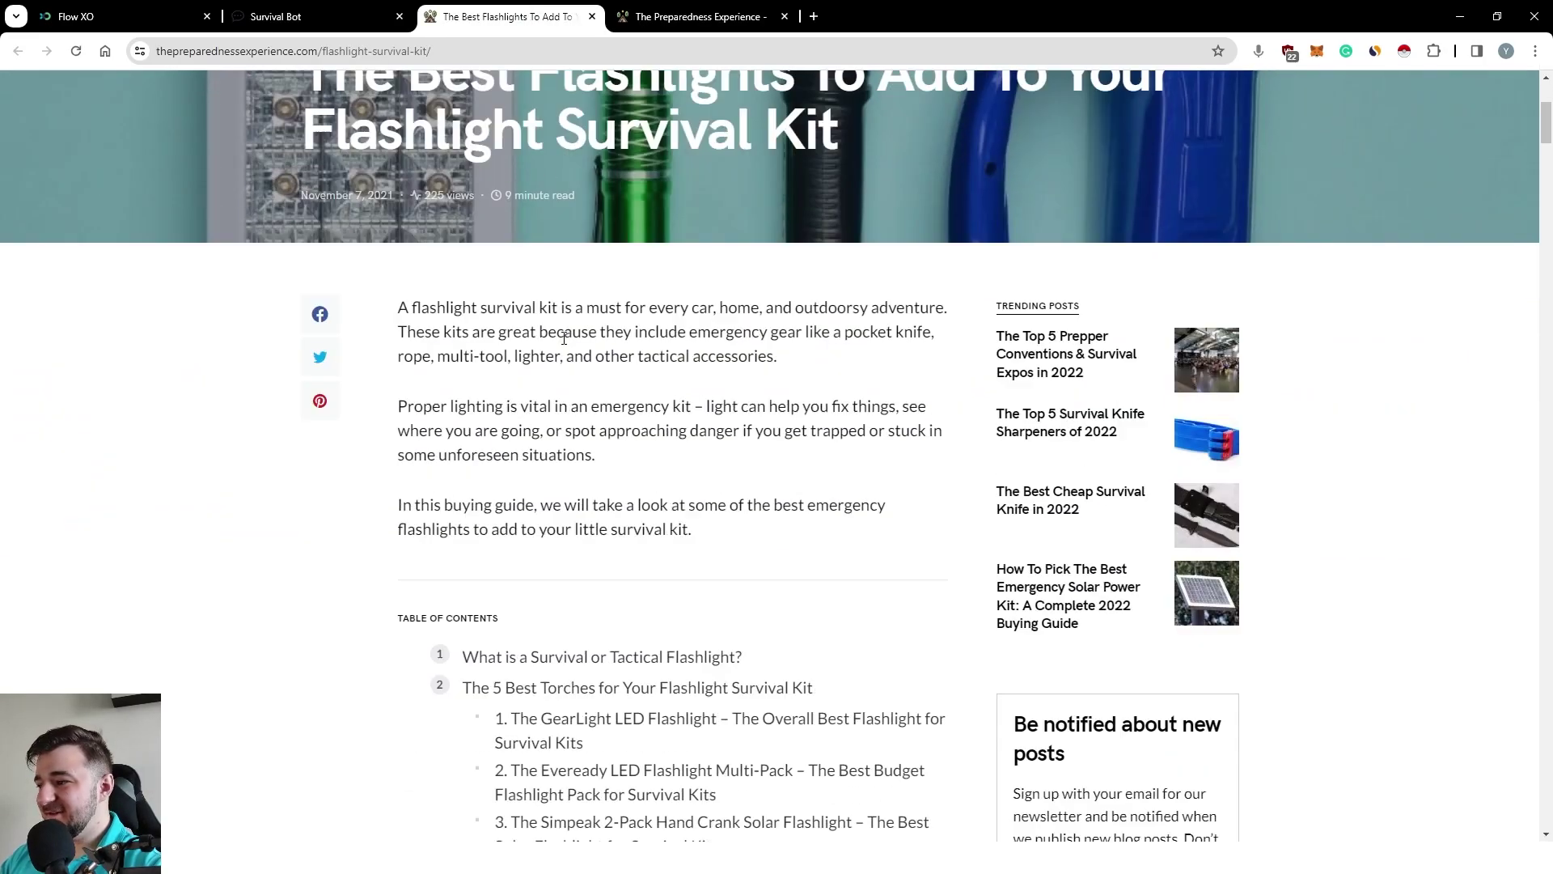
key(ctrl+w)
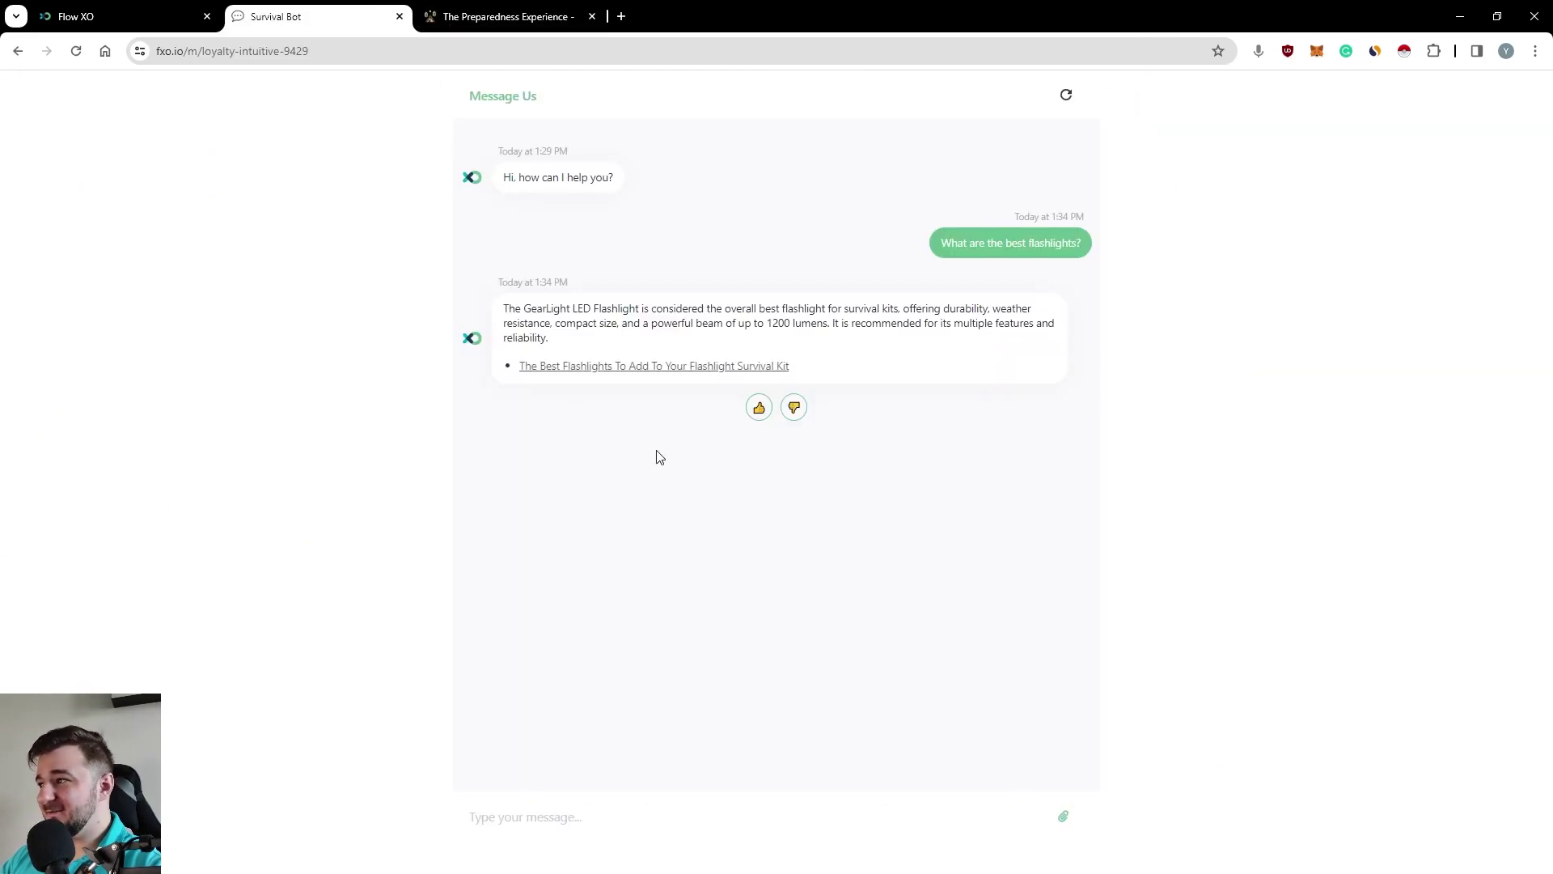